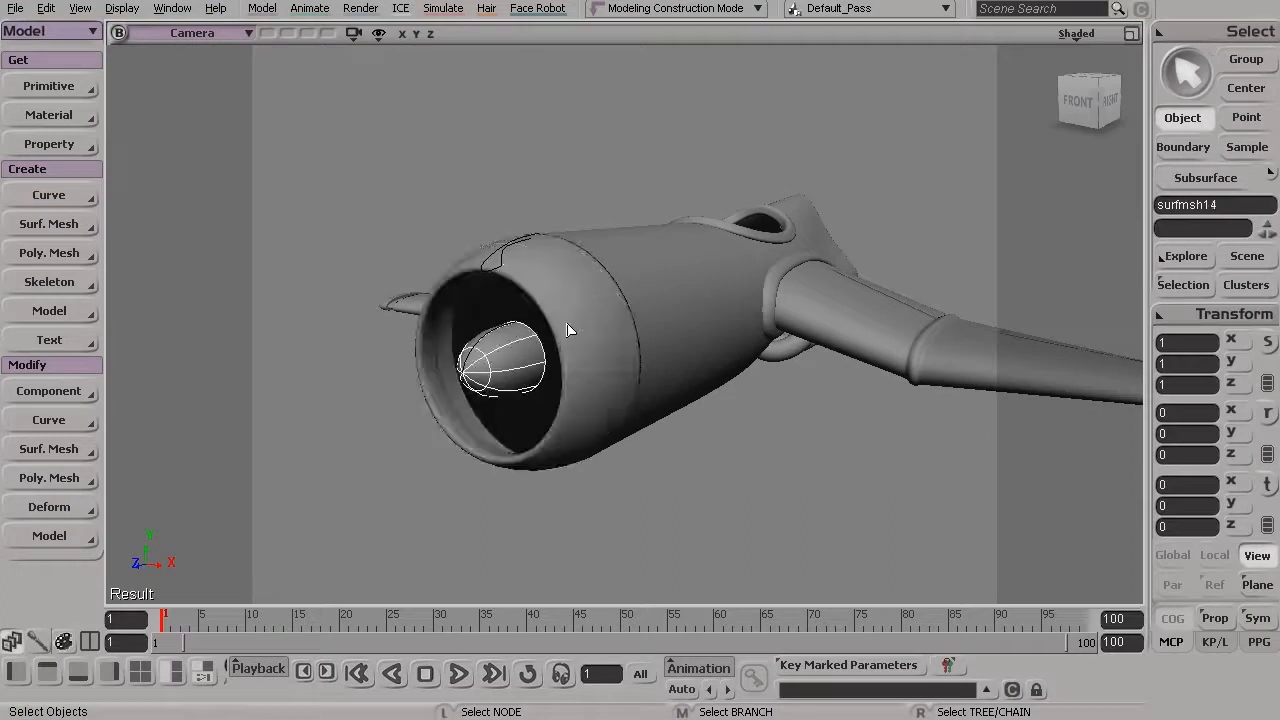
# Add a polygon mesh cube to the scene.
pyautogui.press('s')
pyautogui.moveTo(565, 332); pyautogui.dragTo(596, 317)
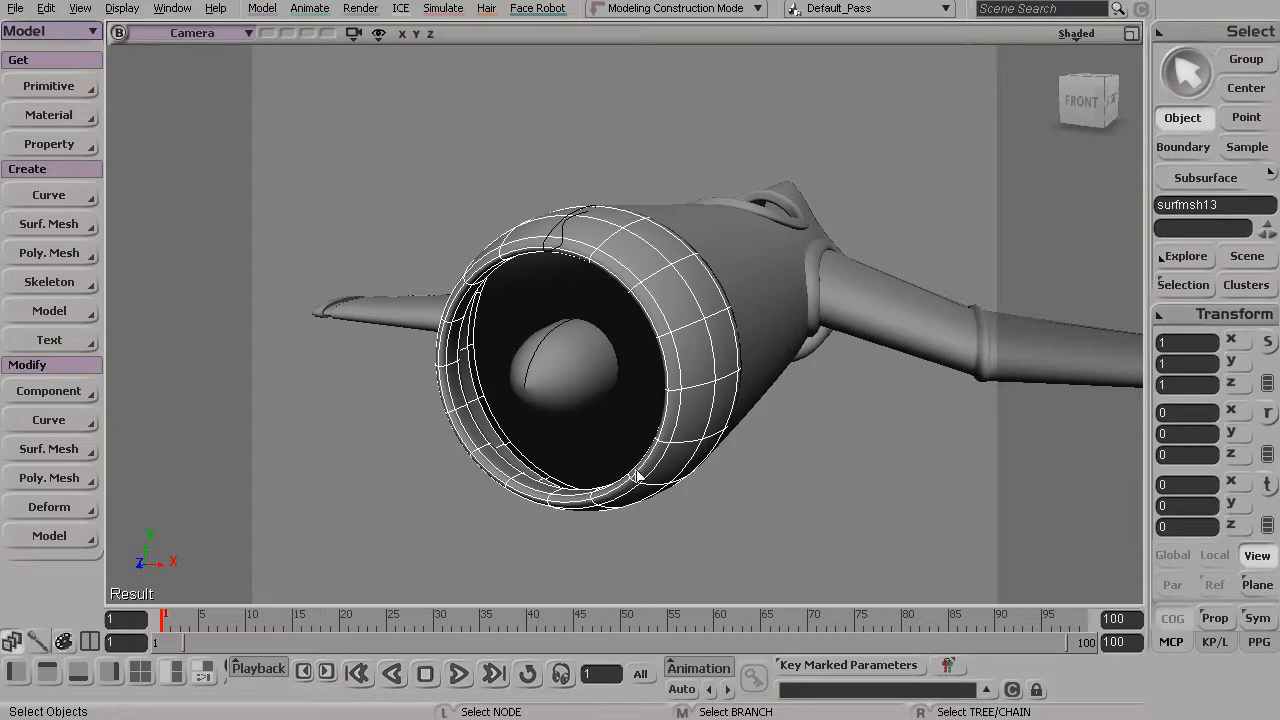
pyautogui.press('s')
pyautogui.moveTo(490, 383); pyautogui.dragTo(520, 398)
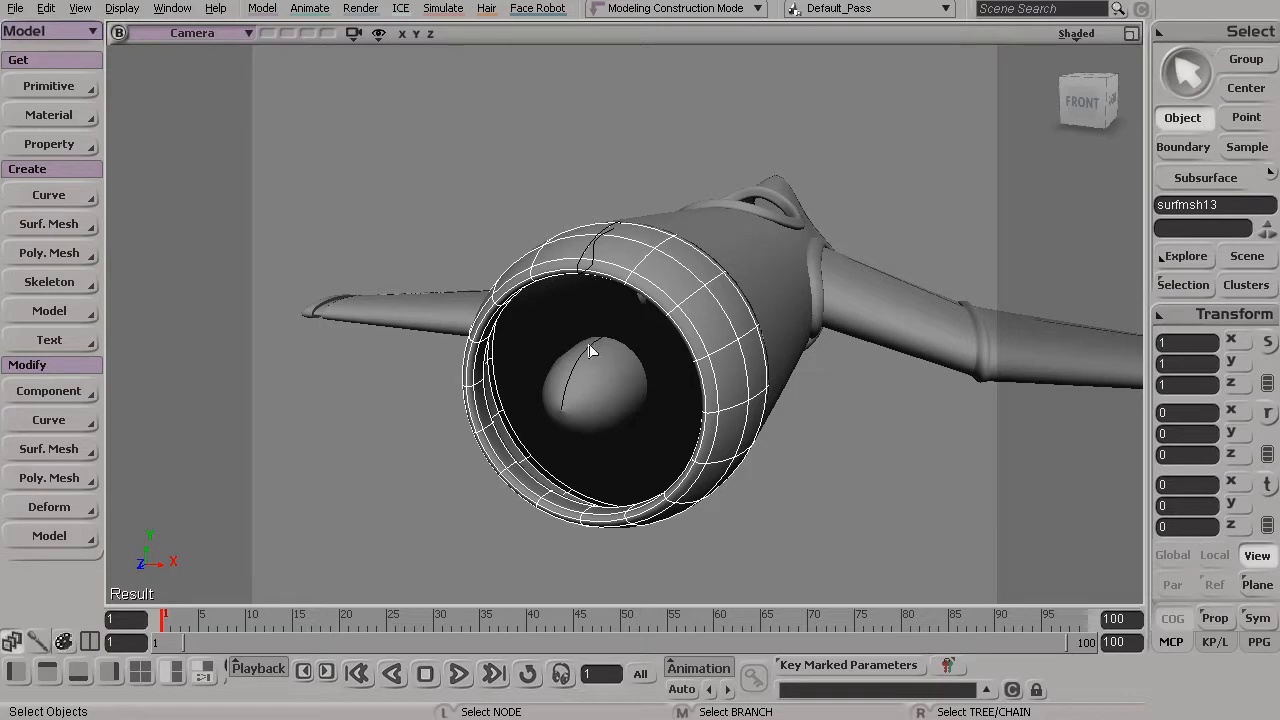
pyautogui.click(52, 89)
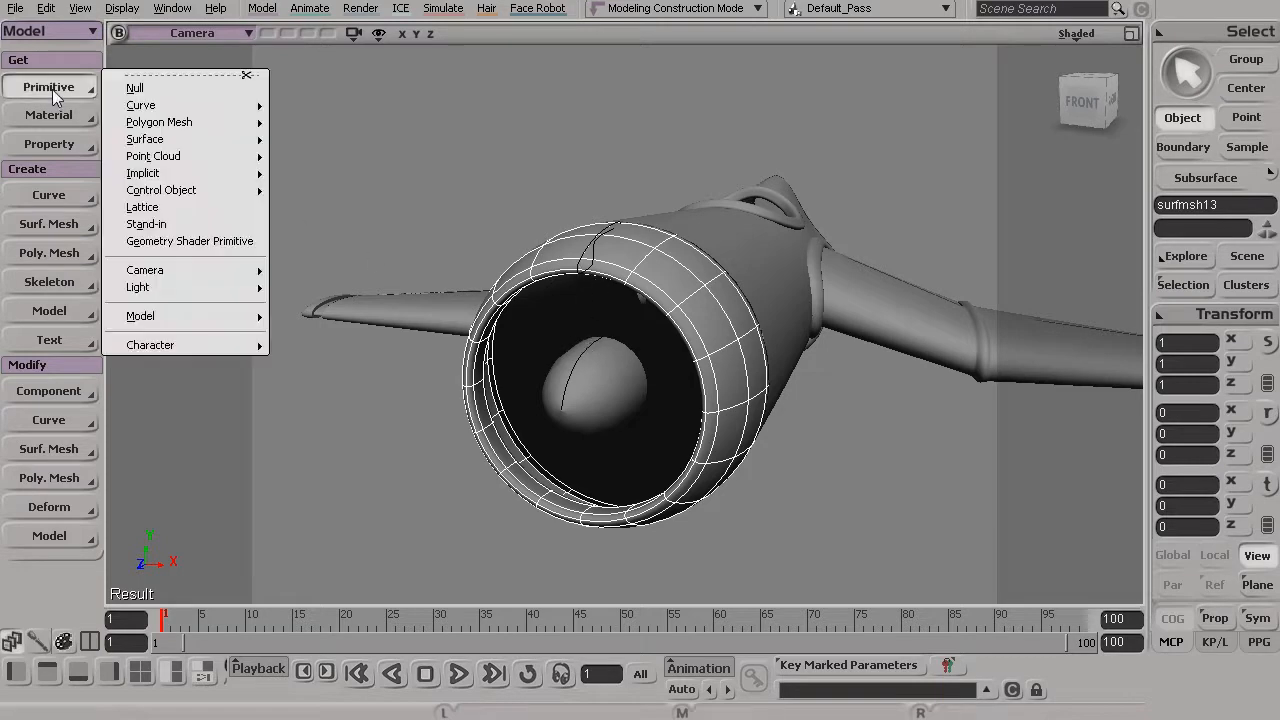
pyautogui.moveTo(204, 128)
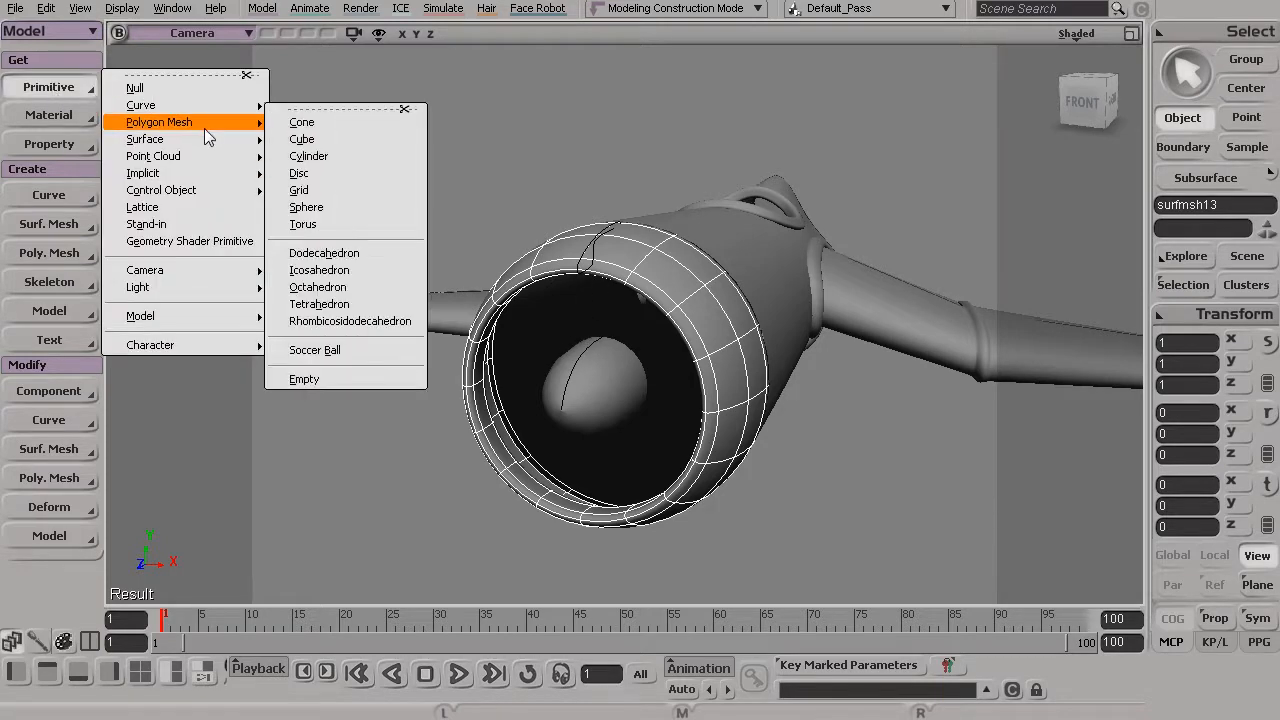
pyautogui.click(352, 139)
# Move the cube forward along Z into the engine intake, to about Z 11.78.
pyautogui.press('s')
pyautogui.moveTo(566, 326)
pyautogui.mouseDown()
pyautogui.moveTo(543, 354)
pyautogui.moveTo(562, 338)
pyautogui.mouseUp()
pyautogui.press('v')
pyautogui.moveTo(654, 314); pyautogui.dragTo(407, 344)
# Scale the cube into a thin plate of about 0.028 in X, 0.456 in Y and 0.398 in Z.
pyautogui.press('x')
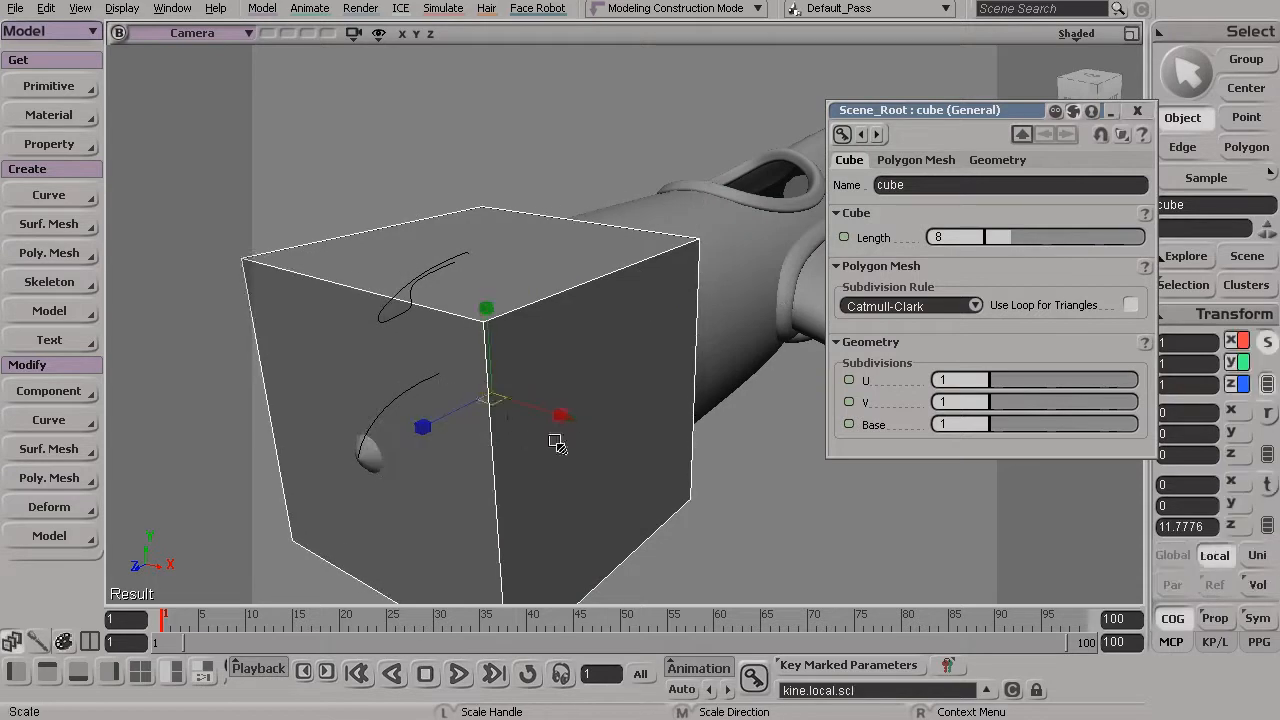
pyautogui.moveTo(563, 416); pyautogui.dragTo(549, 369)
pyautogui.moveTo(529, 316); pyautogui.dragTo(531, 406)
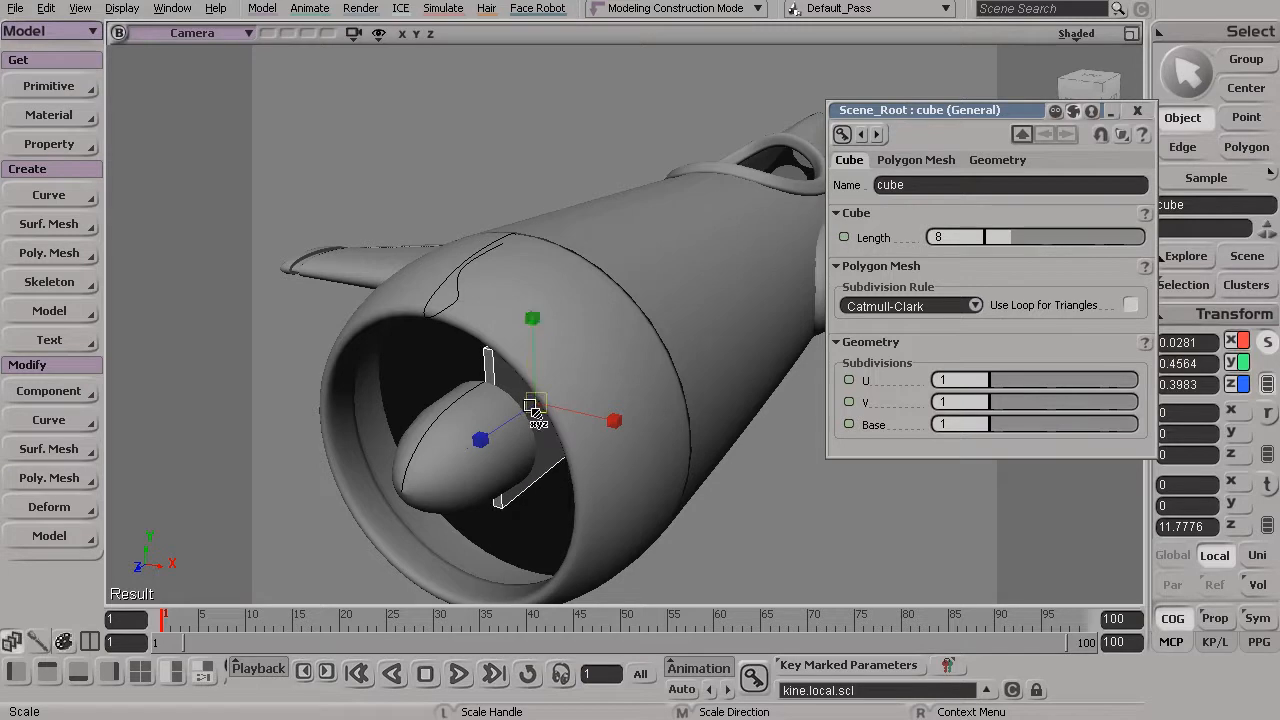
# Raise the plate above the nose cone's axis to about Y 1.40, inside the intake.
pyautogui.press('v')
pyautogui.moveTo(530, 315); pyautogui.dragTo(518, 276)
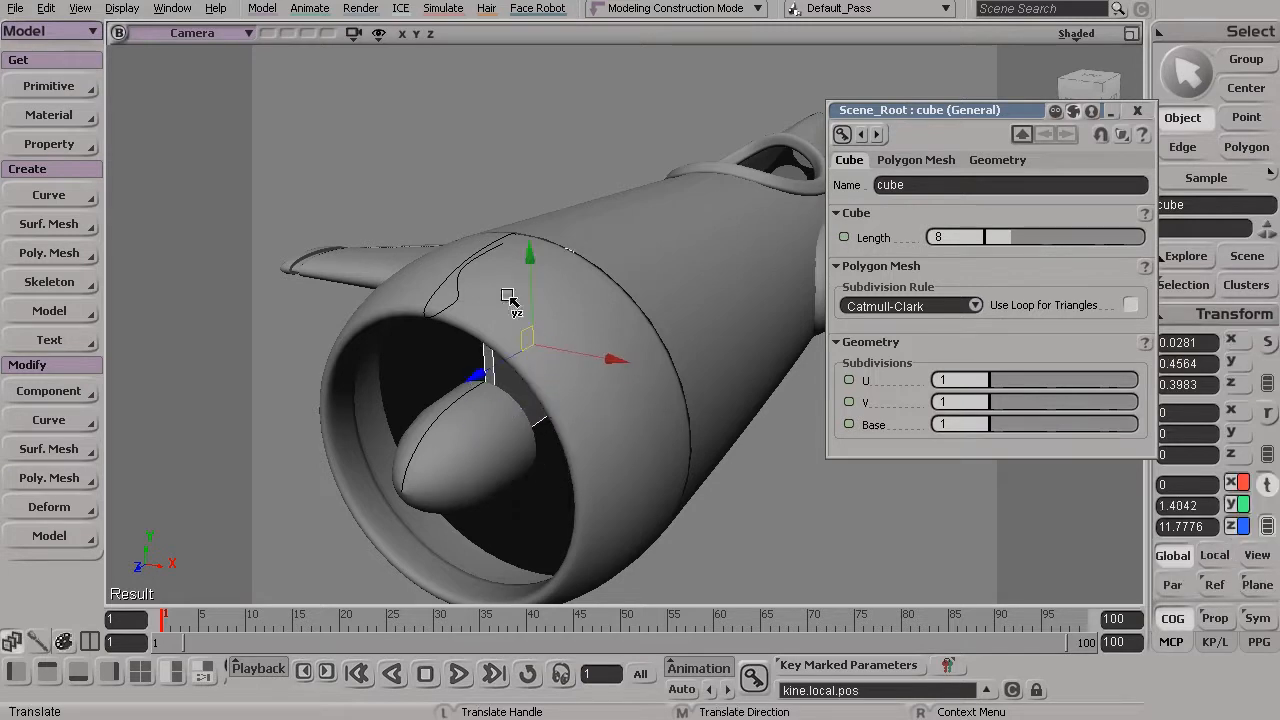
pyautogui.moveTo(466, 368); pyautogui.dragTo(491, 405)
pyautogui.press('s')
pyautogui.press('f')
pyautogui.press('s')
pyautogui.moveTo(569, 460); pyautogui.dragTo(586, 309)
pyautogui.press('s')
pyautogui.press('s')
pyautogui.moveTo(586, 309); pyautogui.dragTo(573, 389)
# Reduce the plate's Z scale to about 0.26 and move it forward to about Z 13.05, over the nose cone.
pyautogui.press('x')
pyautogui.moveTo(597, 323); pyautogui.dragTo(571, 322)
pyautogui.press('v')
pyautogui.press('s')
pyautogui.moveTo(571, 322); pyautogui.dragTo(563, 214)
pyautogui.moveTo(560, 286); pyautogui.dragTo(555, 264)
pyautogui.press('s')
pyautogui.moveTo(555, 264); pyautogui.dragTo(569, 372)
# Raise the plate's two upper rear points to about Y 4.01 so the top edge follows the intake's inner wall.
pyautogui.press('space')
pyautogui.press('t')
pyautogui.moveTo(683, 150); pyautogui.dragTo(661, 186)
pyautogui.press('s')
pyautogui.moveTo(661, 210); pyautogui.dragTo(583, 263)
pyautogui.press('v')
pyautogui.press('s')
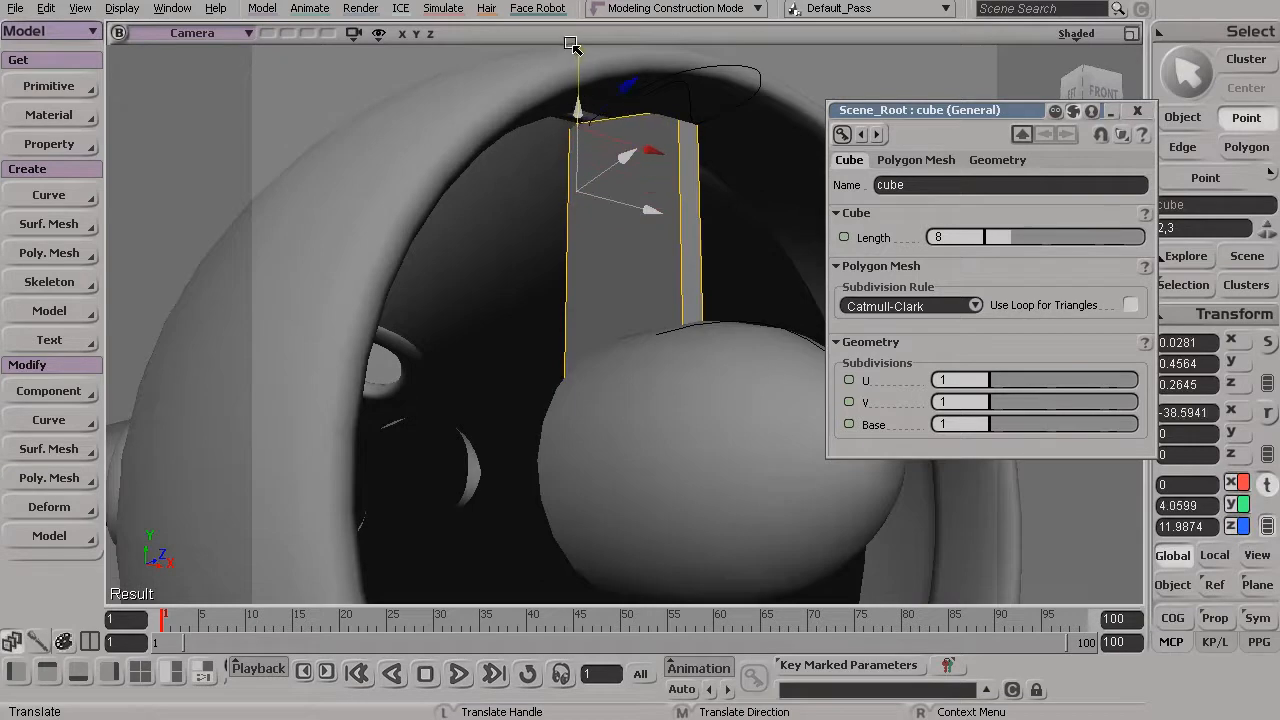
pyautogui.press('s')
pyautogui.moveTo(629, 214); pyautogui.dragTo(580, 272)
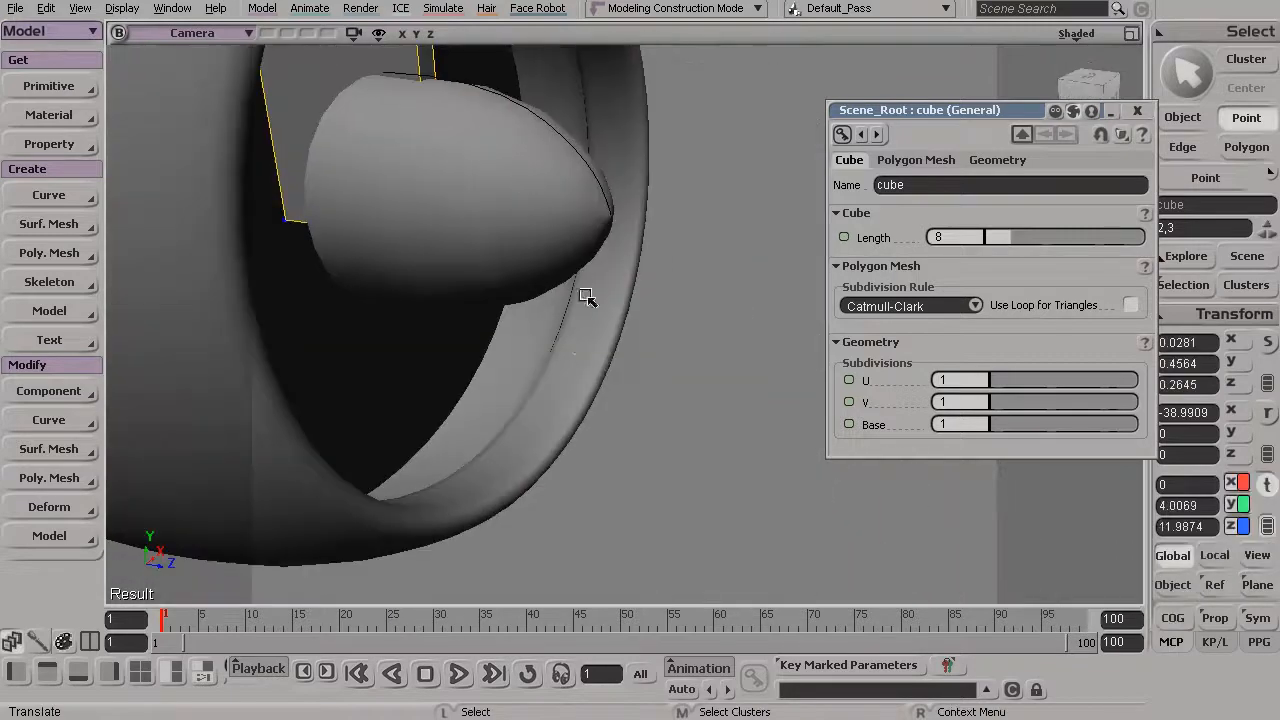
# Extrude the plate's narrow front polygon slightly forward, to about Z 14.19.
pyautogui.press('s')
pyautogui.moveTo(539, 381); pyautogui.dragTo(551, 429)
pyautogui.press('s')
pyautogui.press('u')
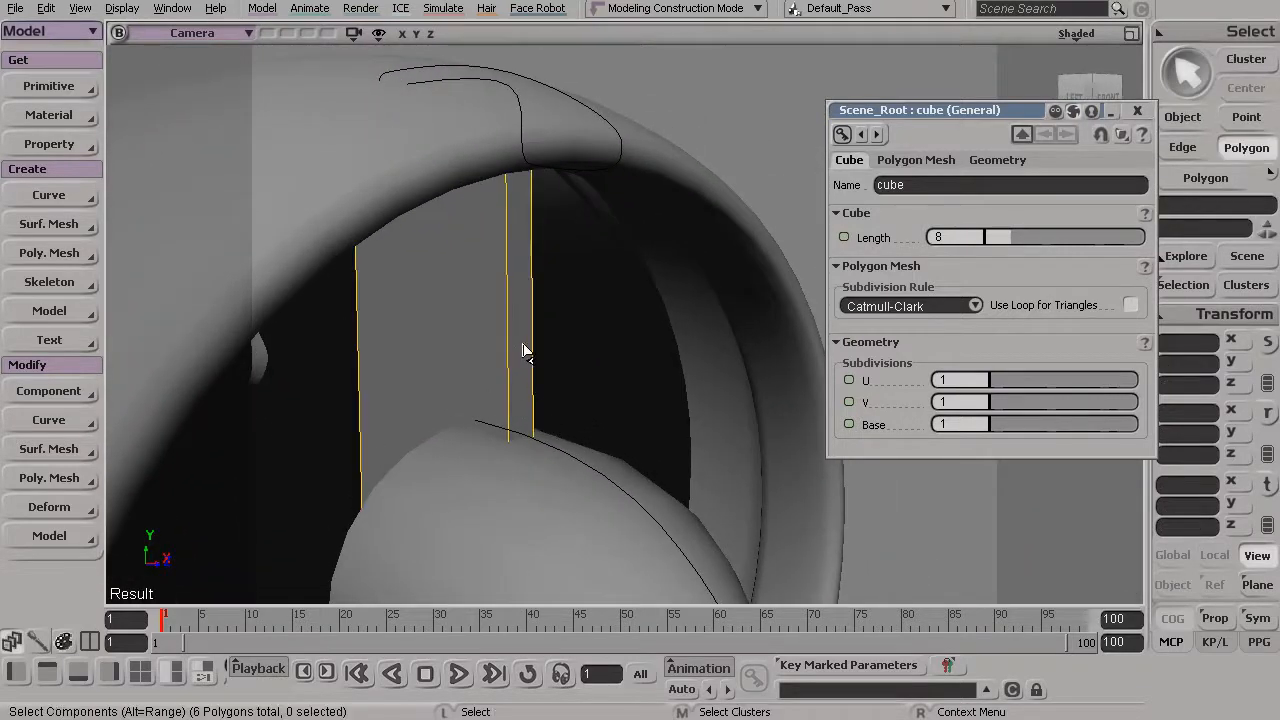
pyautogui.press('s')
pyautogui.moveTo(523, 350)
pyautogui.mouseDown()
pyautogui.moveTo(523, 369)
pyautogui.moveTo(523, 349)
pyautogui.mouseUp()
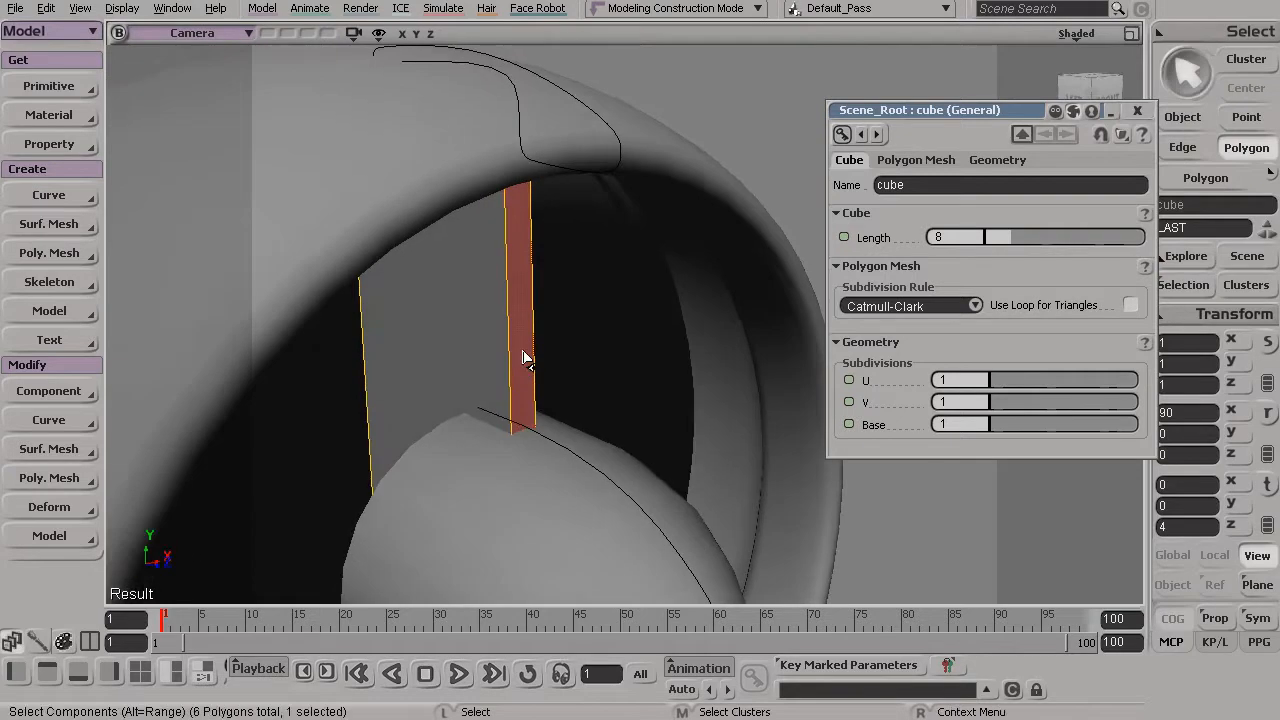
pyautogui.press('s')
pyautogui.press('v')
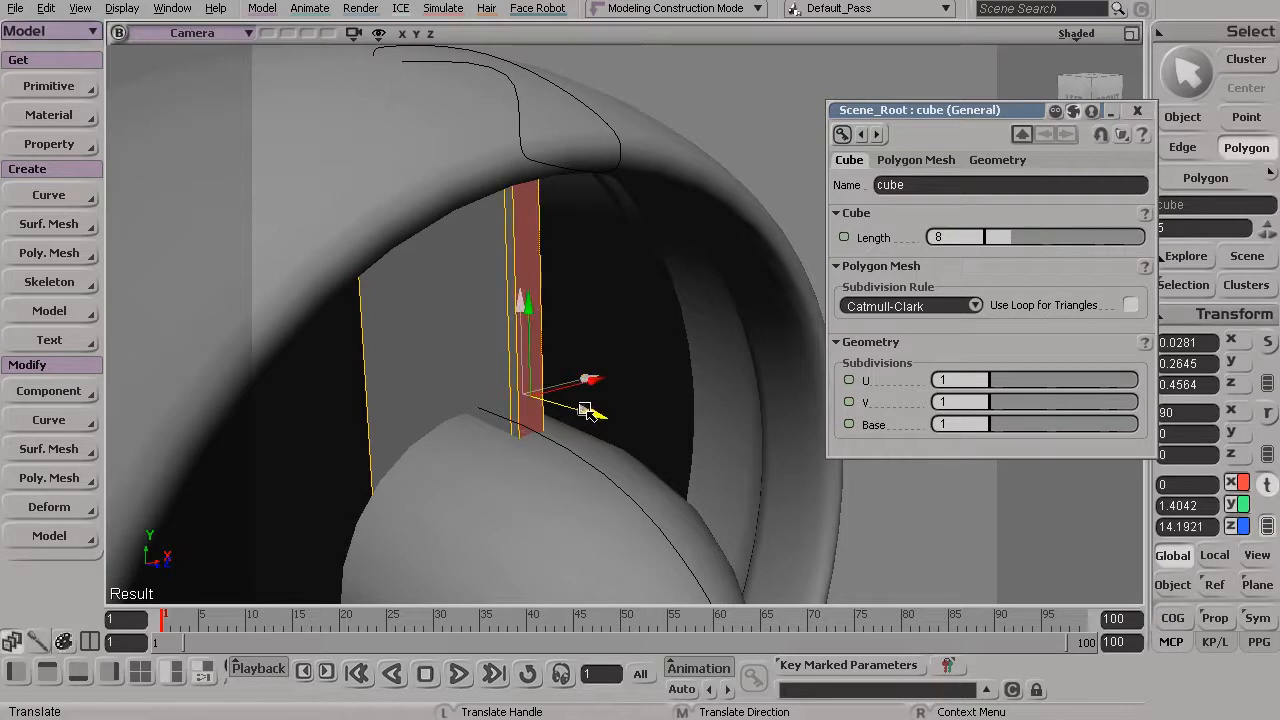
# Narrow the extruded front polygon in X to taper the blade's leading edge, and return to object selection with nothing selected.
pyautogui.press('x')
pyautogui.press('s')
pyautogui.moveTo(586, 409); pyautogui.dragTo(563, 426)
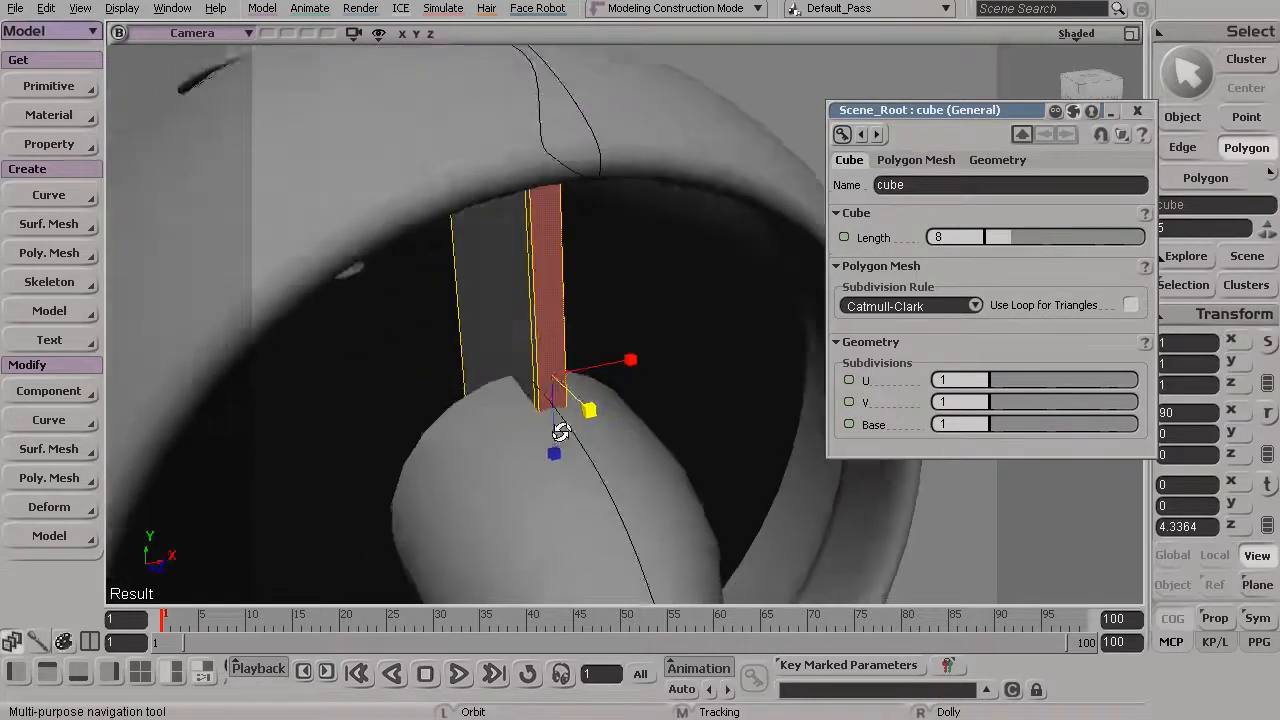
pyautogui.moveTo(563, 426); pyautogui.dragTo(664, 472, button='right')
pyautogui.moveTo(608, 374); pyautogui.dragTo(602, 377)
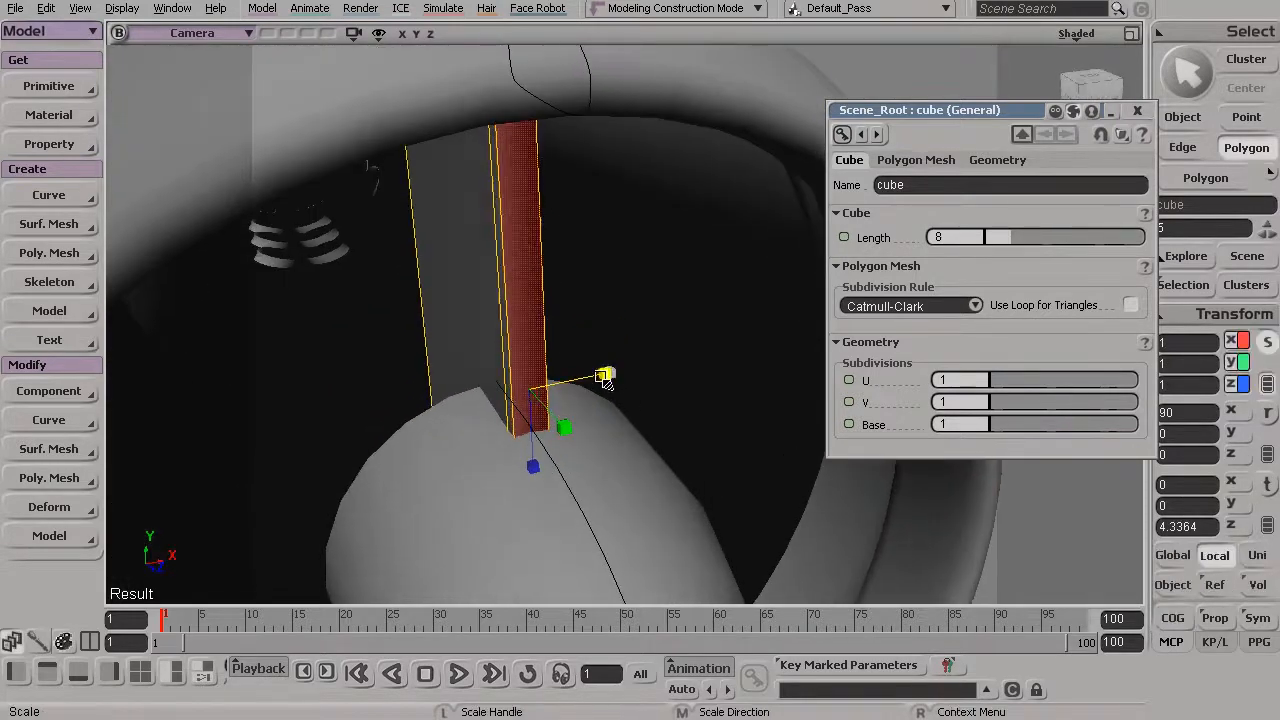
pyautogui.press('v')
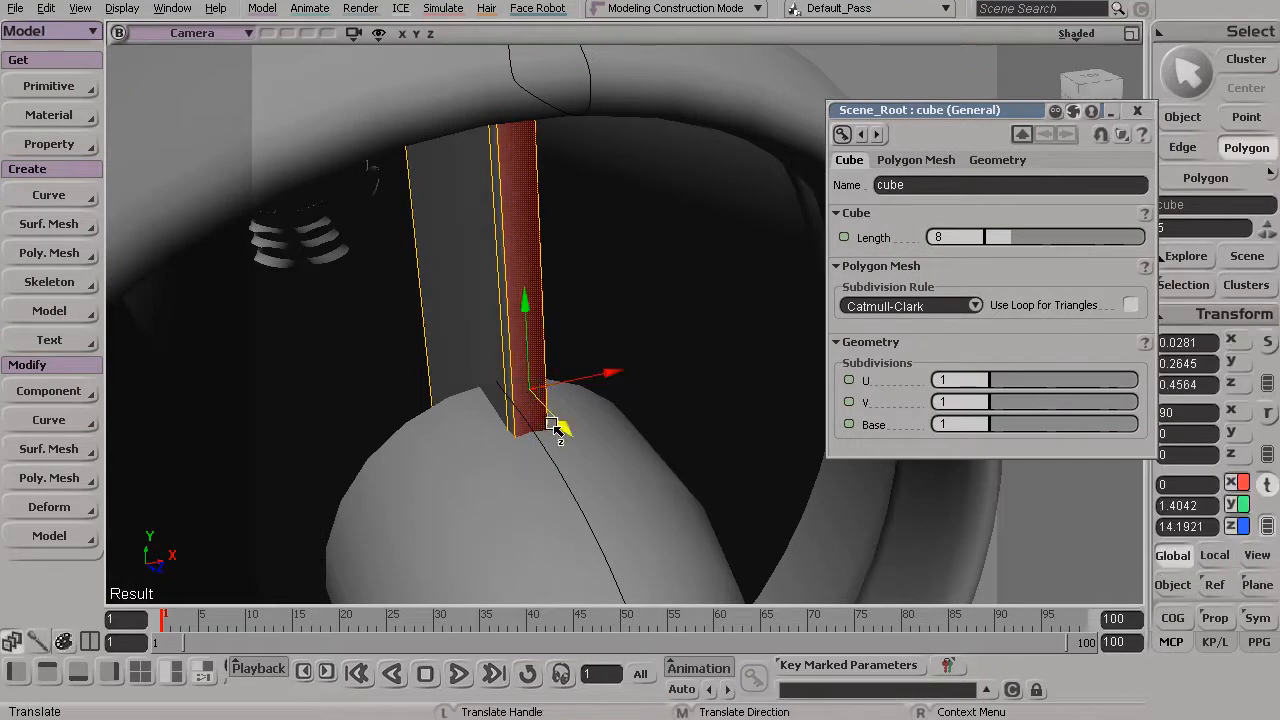
pyautogui.press('x')
pyautogui.moveTo(608, 372); pyautogui.dragTo(578, 375)
pyautogui.press('space')
pyautogui.click(604, 312)
# Rotate the whole blade about its Y axis to about 11.6 degrees and close its property editor.
pyautogui.press('s')
pyautogui.moveTo(604, 318); pyautogui.dragTo(604, 345)
pyautogui.click(514, 352)
pyautogui.press('s')
pyautogui.moveTo(514, 353); pyautogui.dragTo(571, 409)
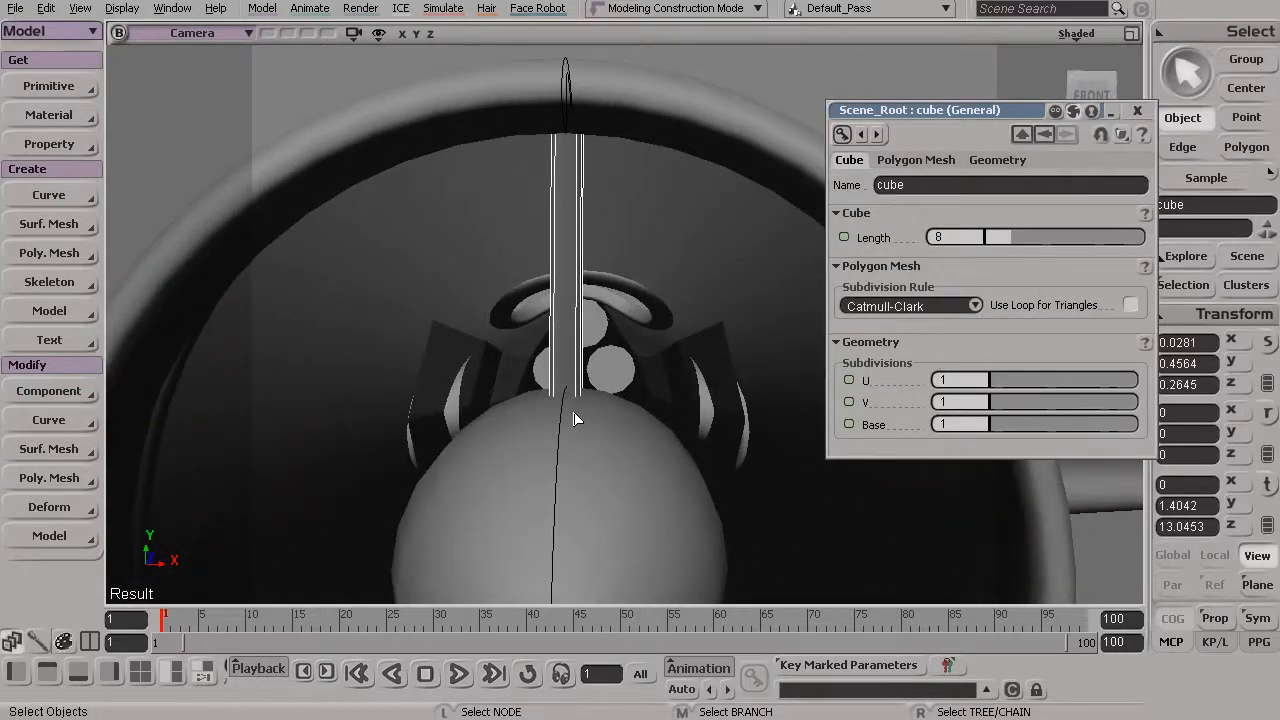
pyautogui.press('c')
pyautogui.press('s')
pyautogui.moveTo(583, 409); pyautogui.dragTo(640, 293)
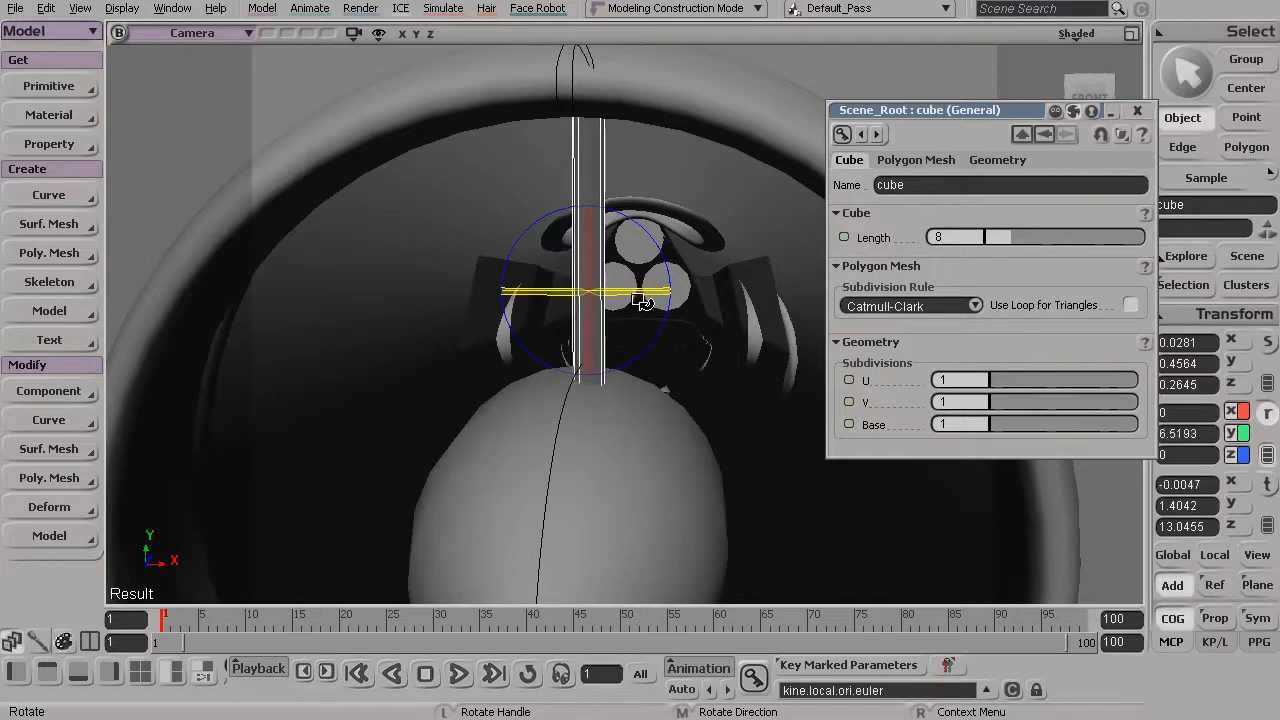
pyautogui.press('s')
pyautogui.moveTo(650, 330)
pyautogui.mouseDown()
pyautogui.moveTo(678, 426)
pyautogui.moveTo(694, 391)
pyautogui.moveTo(722, 380)
pyautogui.moveTo(663, 374)
pyautogui.moveTo(630, 344)
pyautogui.mouseUp()
pyautogui.press('c')
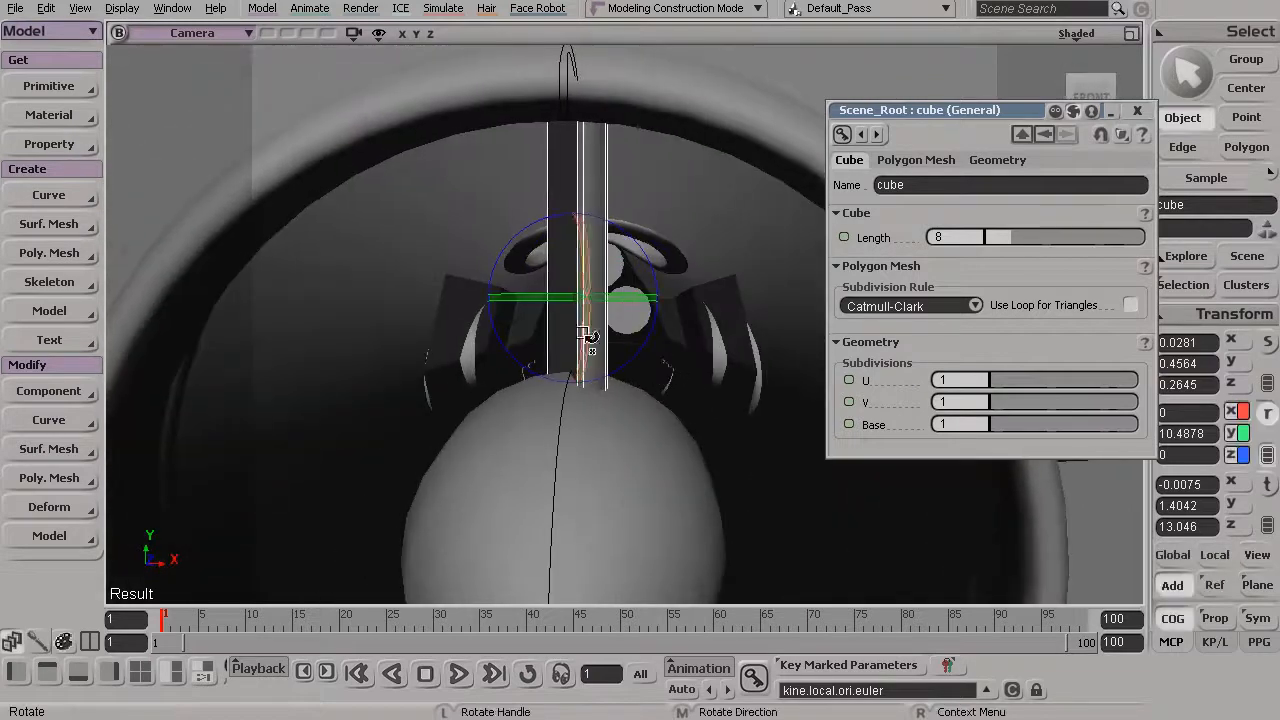
pyautogui.press('s')
pyautogui.moveTo(567, 314); pyautogui.dragTo(669, 266, button='right')
pyautogui.click(1137, 112)
# Examine the angled blade inside the intake from the front and the side, both deselected and selected.
pyautogui.press('s')
pyautogui.moveTo(800, 330); pyautogui.dragTo(757, 423)
pyautogui.moveTo(757, 423); pyautogui.dragTo(514, 354, button='right')
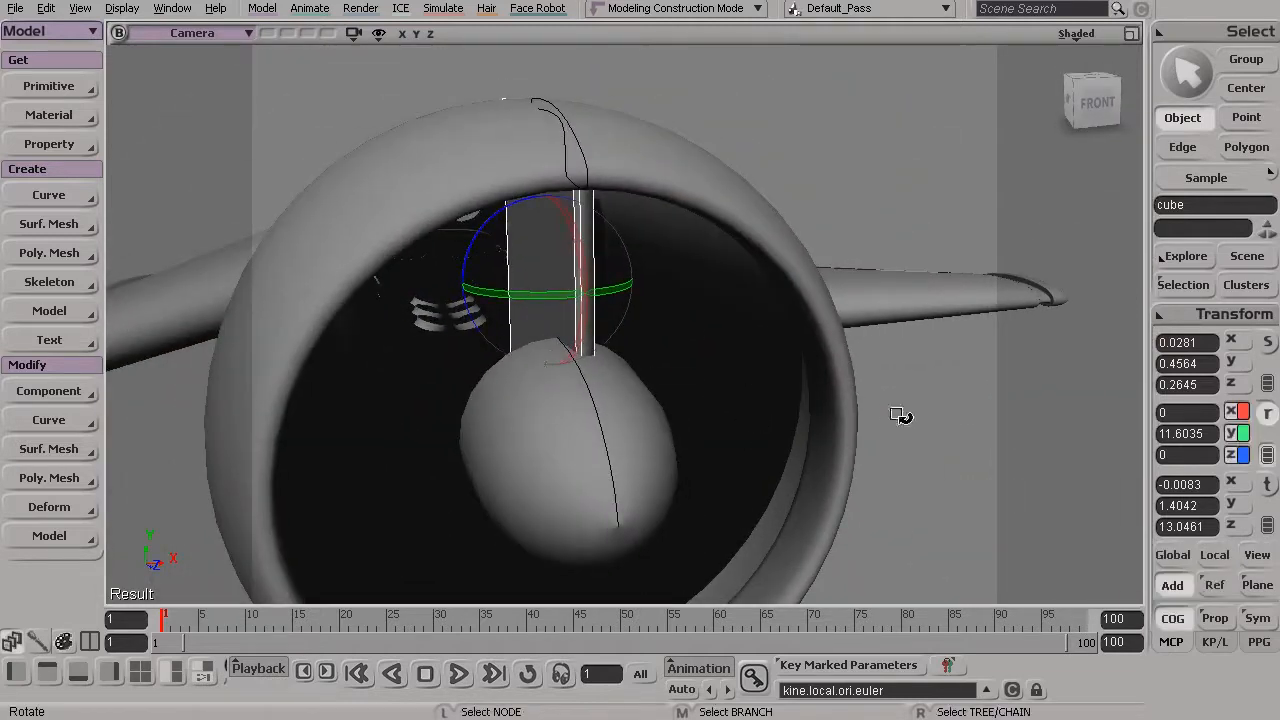
pyautogui.press('space')
pyautogui.click(900, 472)
pyautogui.press('s')
pyautogui.moveTo(900, 474); pyautogui.dragTo(742, 400)
pyautogui.moveTo(742, 400); pyautogui.dragTo(557, 334, button='right')
pyautogui.moveTo(557, 334); pyautogui.dragTo(621, 374)
pyautogui.press('space')
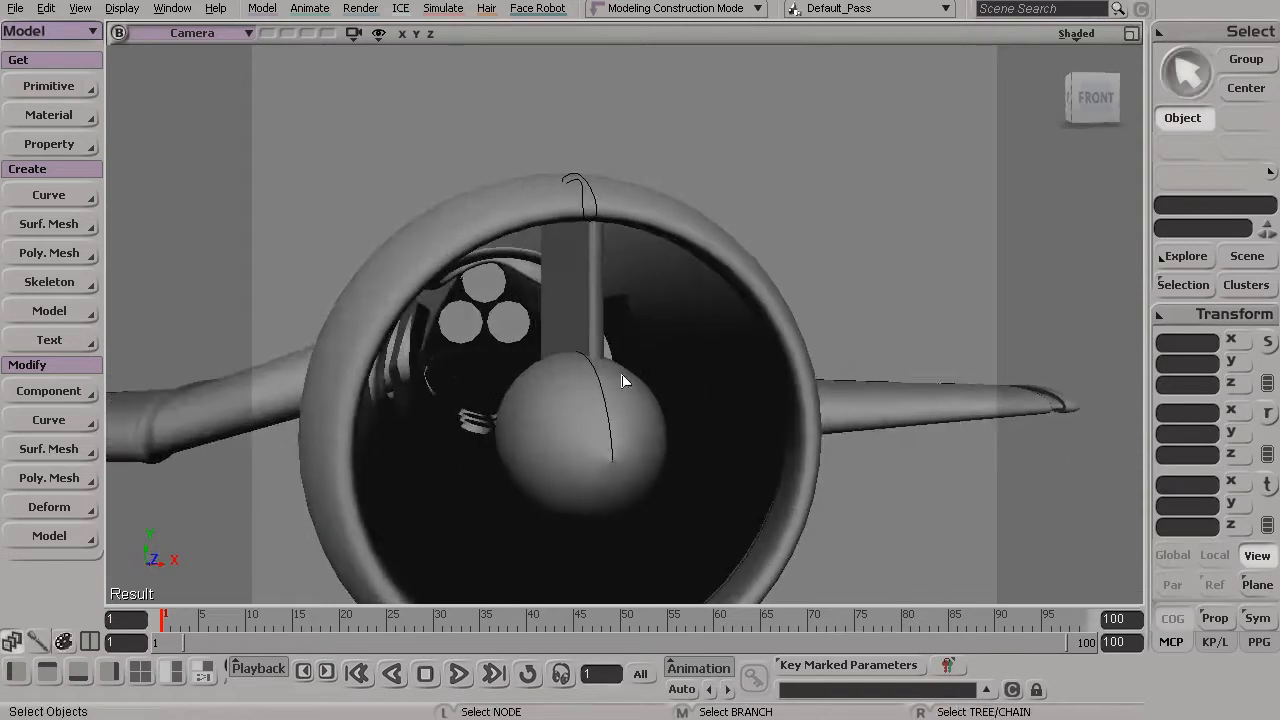
pyautogui.click(600, 284)
pyautogui.press('s')
pyautogui.moveTo(551, 477); pyautogui.dragTo(597, 228)
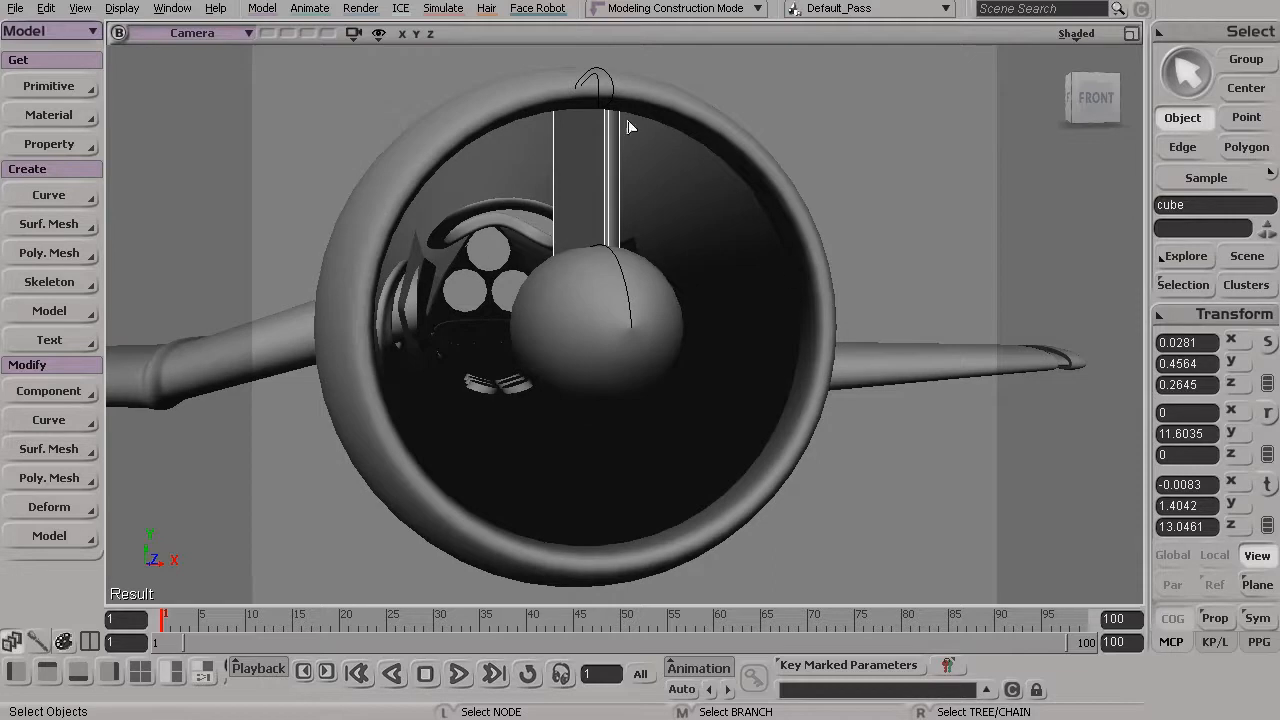
pyautogui.press('s')
pyautogui.moveTo(606, 274); pyautogui.dragTo(586, 280, button='right')
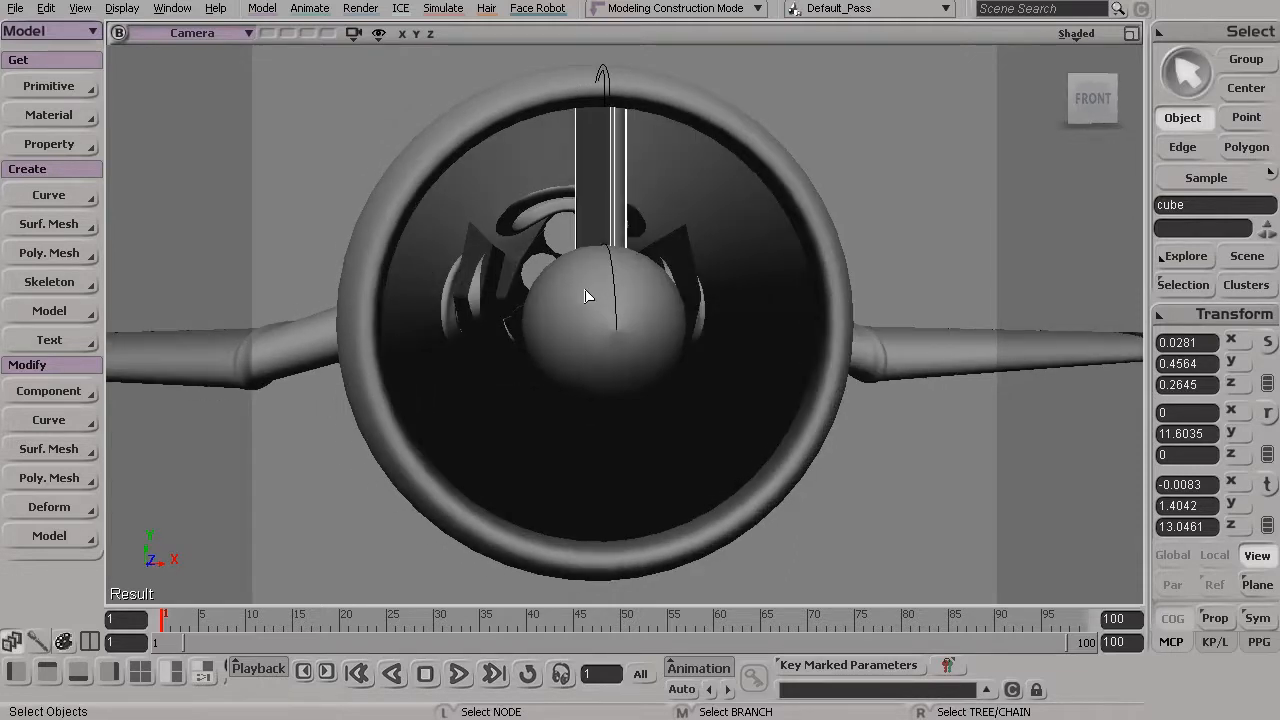
# Activate Translate for the blade and turn off the COG transform option.
pyautogui.press('v')
pyautogui.press('s')
pyautogui.moveTo(580, 311); pyautogui.dragTo(652, 341, button='right')
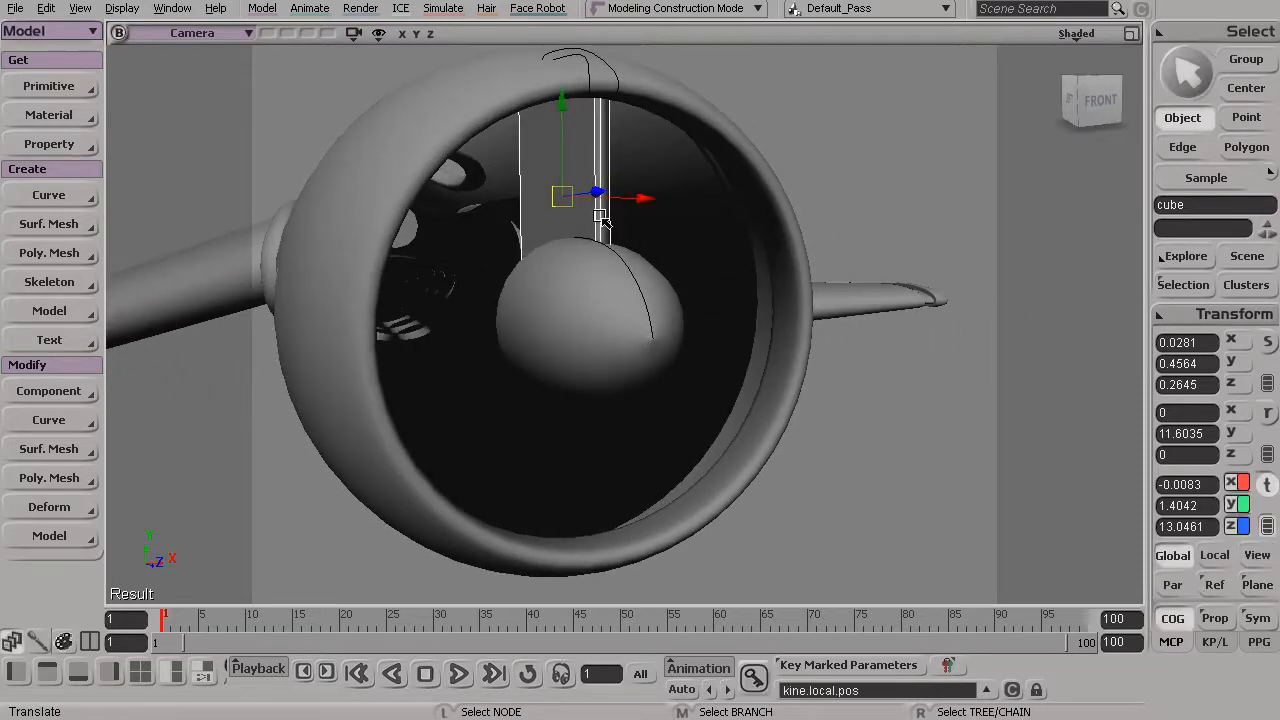
pyautogui.click(1175, 619)
# Examine how the blade's center sits relative to the nose cone, from the front and at an angle.
pyautogui.press('s')
pyautogui.moveTo(625, 340)
pyautogui.mouseDown()
pyautogui.moveTo(608, 337)
pyautogui.moveTo(617, 357)
pyautogui.moveTo(580, 349)
pyautogui.moveTo(632, 356)
pyautogui.mouseUp()
pyautogui.press('v')
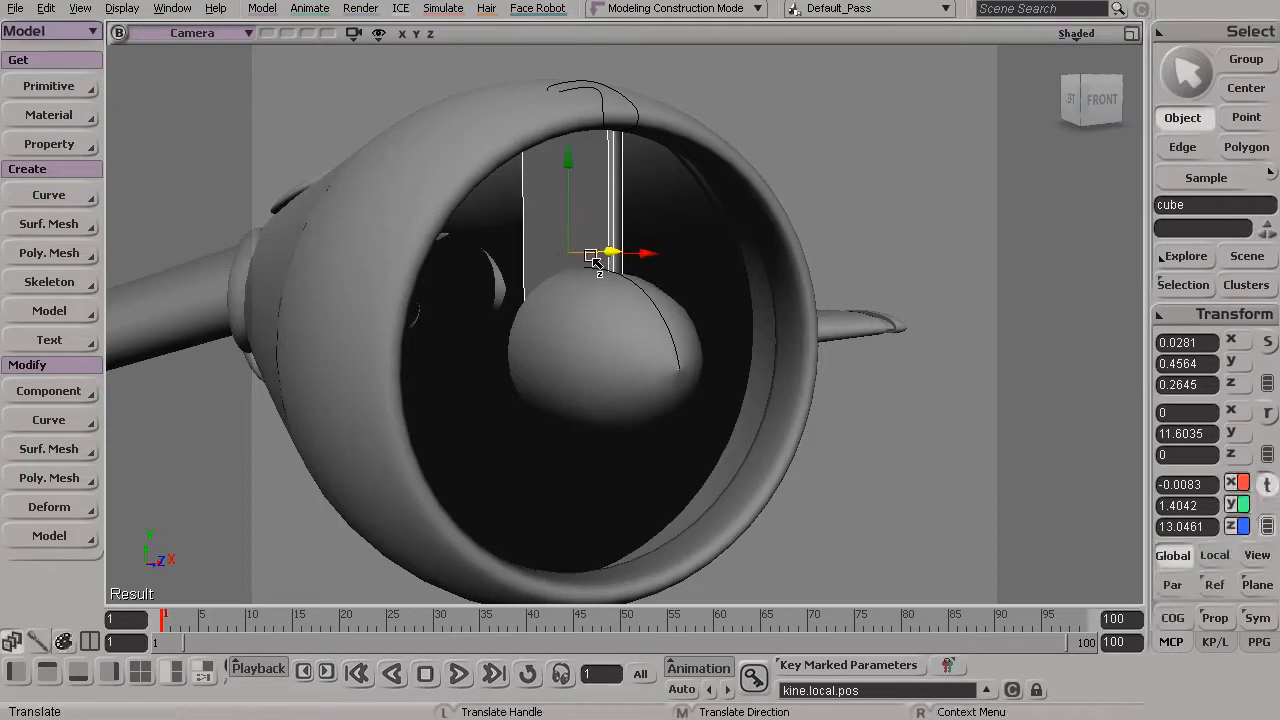
pyautogui.press('s')
pyautogui.moveTo(630, 280); pyautogui.dragTo(602, 282)
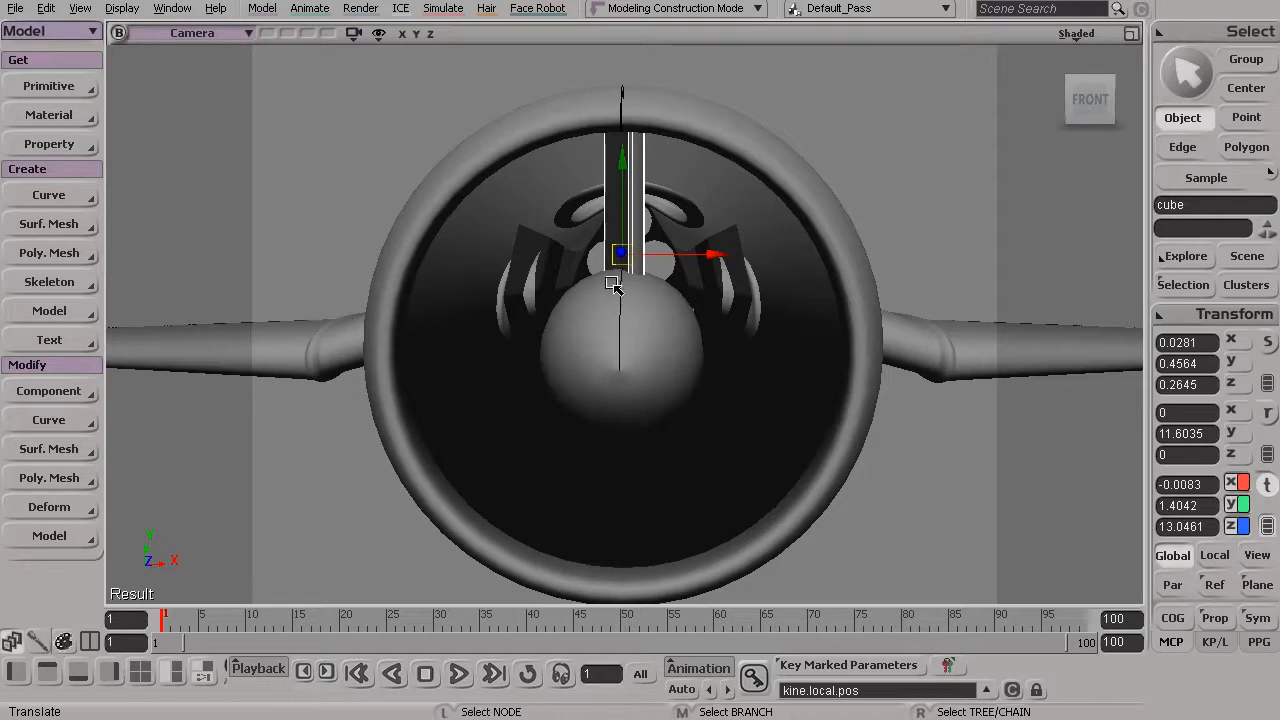
pyautogui.press('s')
pyautogui.moveTo(612, 330)
pyautogui.mouseDown()
pyautogui.moveTo(609, 351)
pyautogui.moveTo(617, 344)
pyautogui.mouseUp()
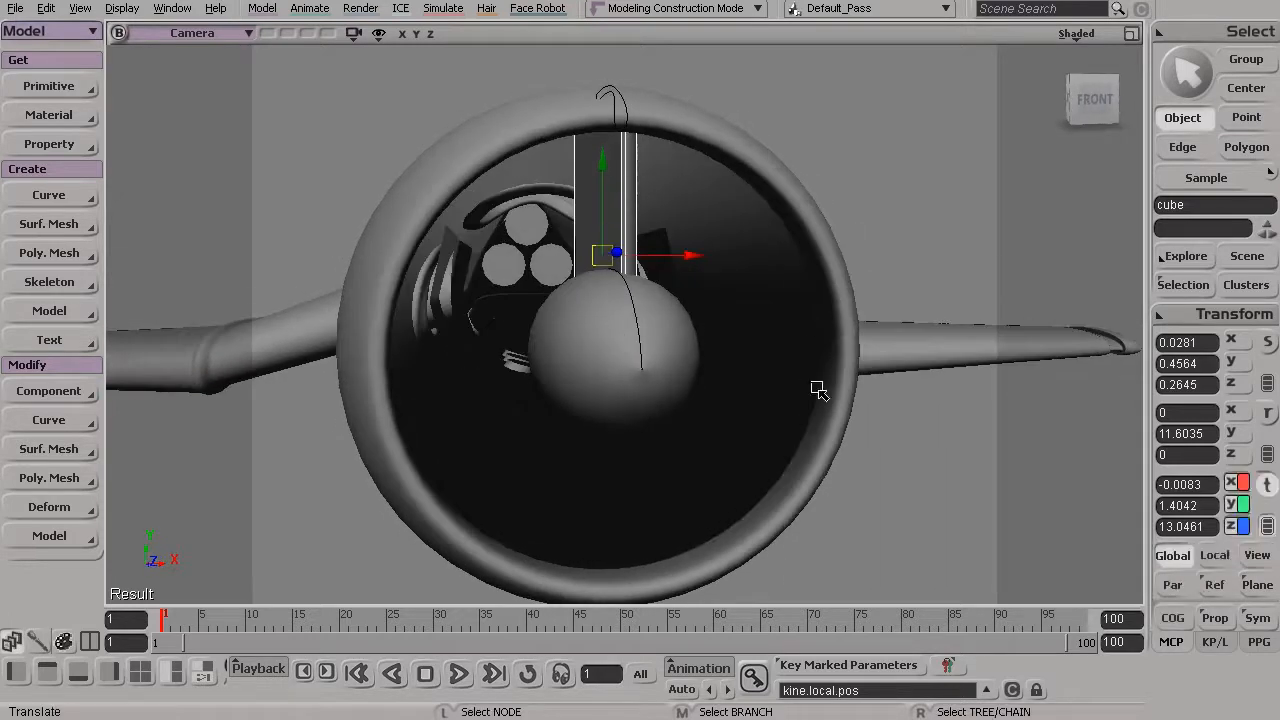
pyautogui.press('s')
pyautogui.moveTo(505, 293); pyautogui.dragTo(584, 285)
pyautogui.press('s')
pyautogui.moveTo(703, 320); pyautogui.dragTo(685, 312)
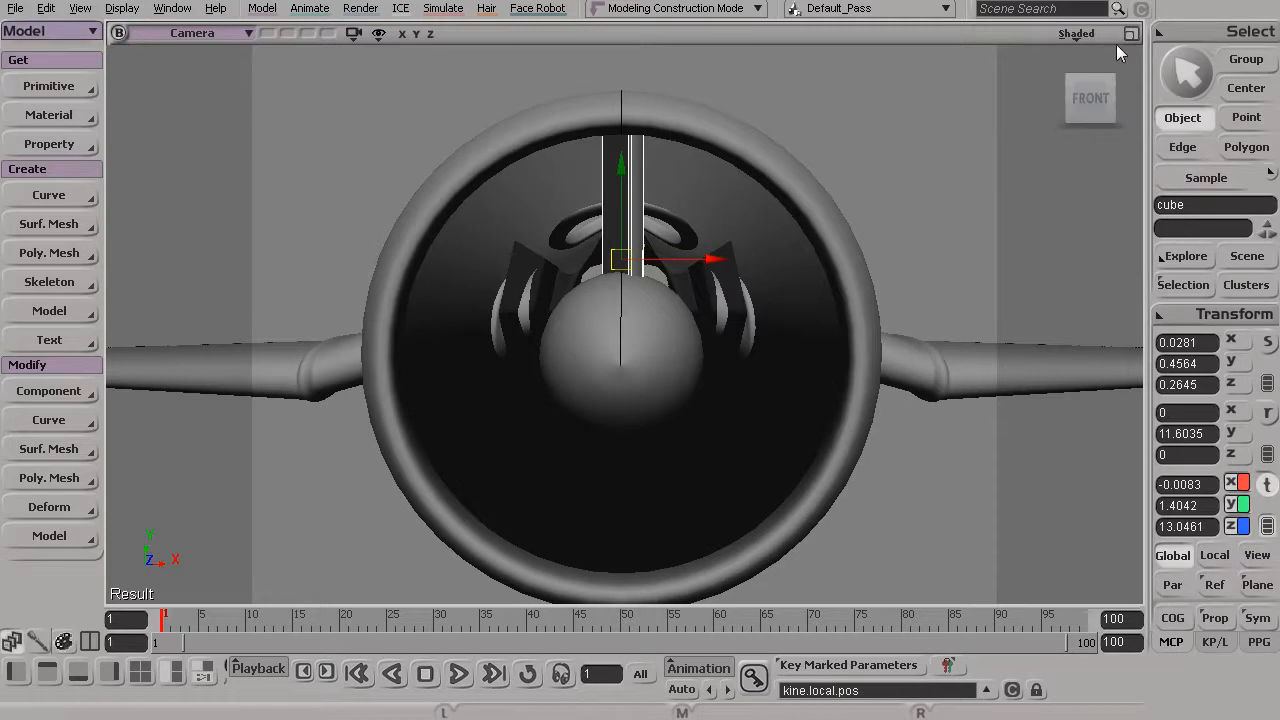
# Select the nose cone in the enlarged Front view and check its center there and in the Camera view.
pyautogui.click(1131, 33)
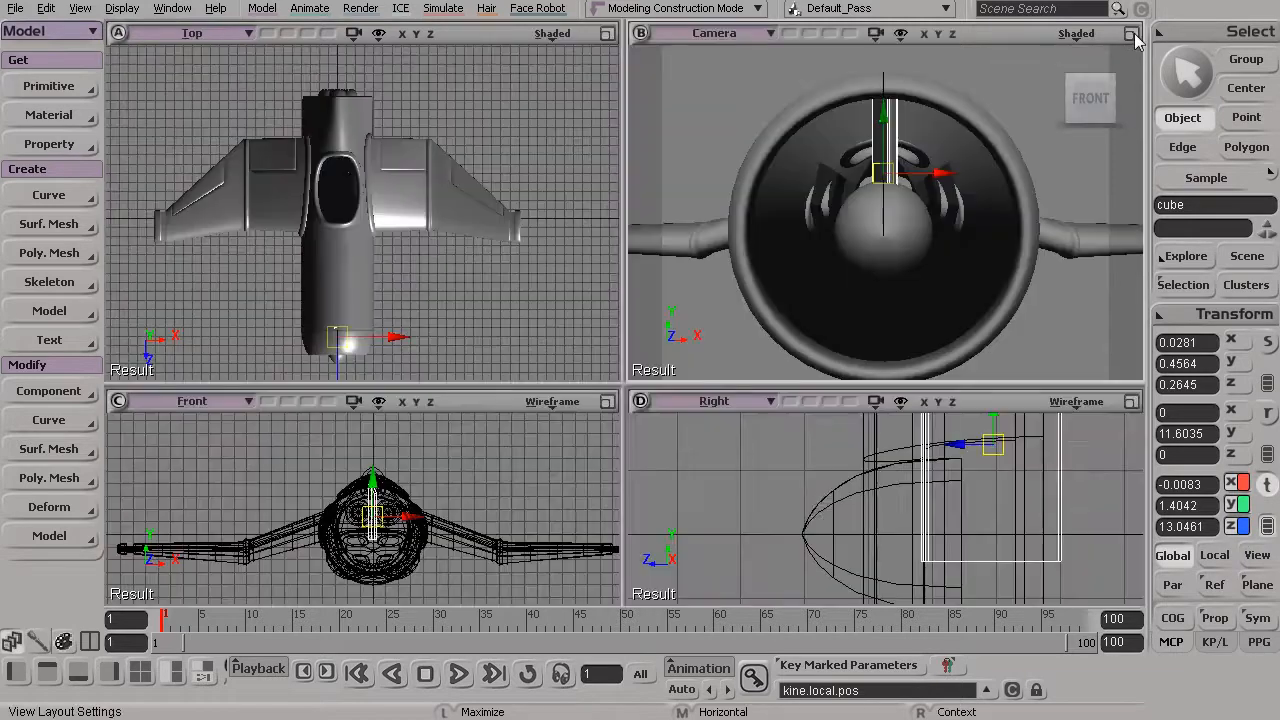
pyautogui.click(609, 398)
pyautogui.keyDown('alt'); pyautogui.moveTo(589, 423); pyautogui.dragTo(800, 534, button='right'); pyautogui.keyUp('alt')
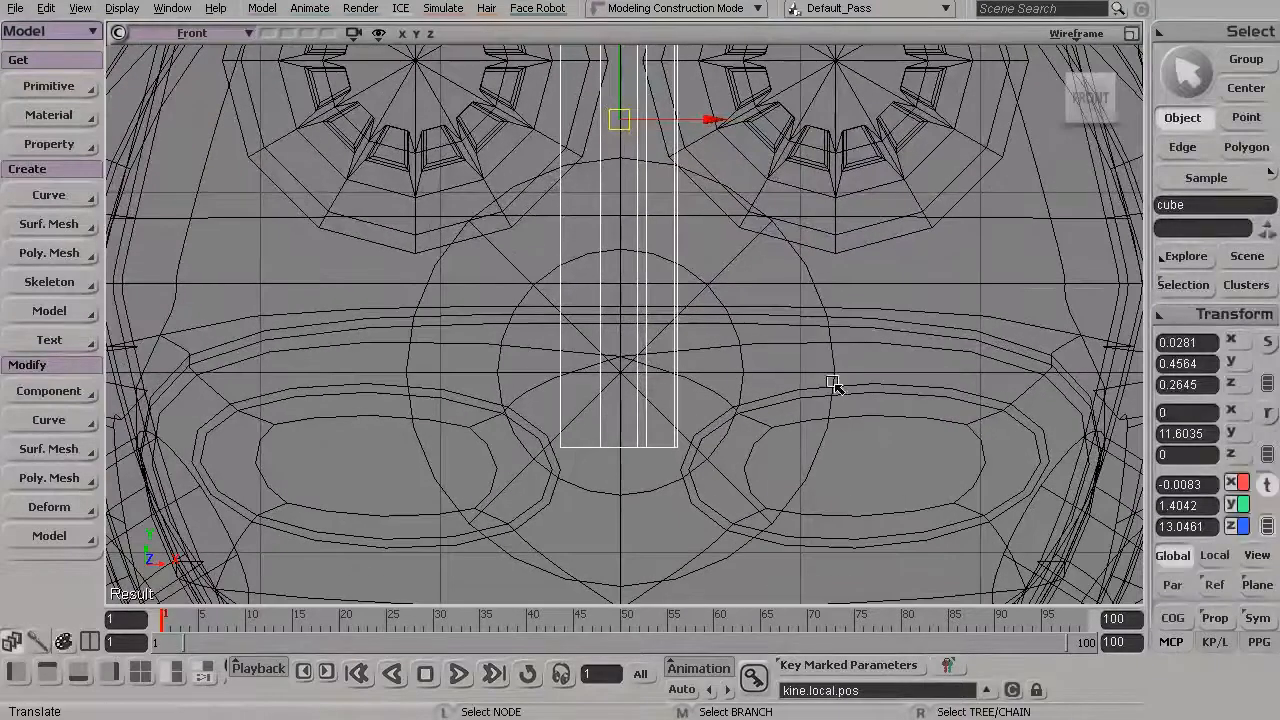
pyautogui.click(824, 442)
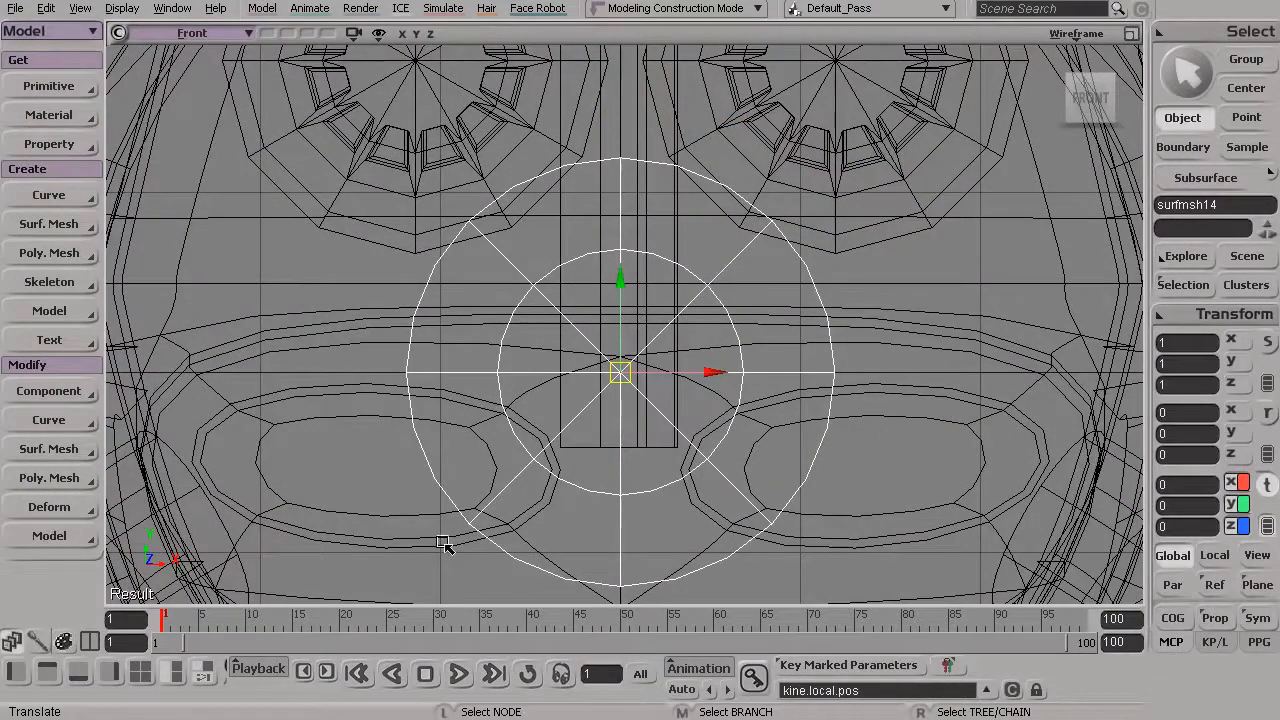
pyautogui.click(1132, 34)
pyautogui.press('s')
pyautogui.moveTo(1012, 155); pyautogui.dragTo(850, 230)
pyautogui.press('v')
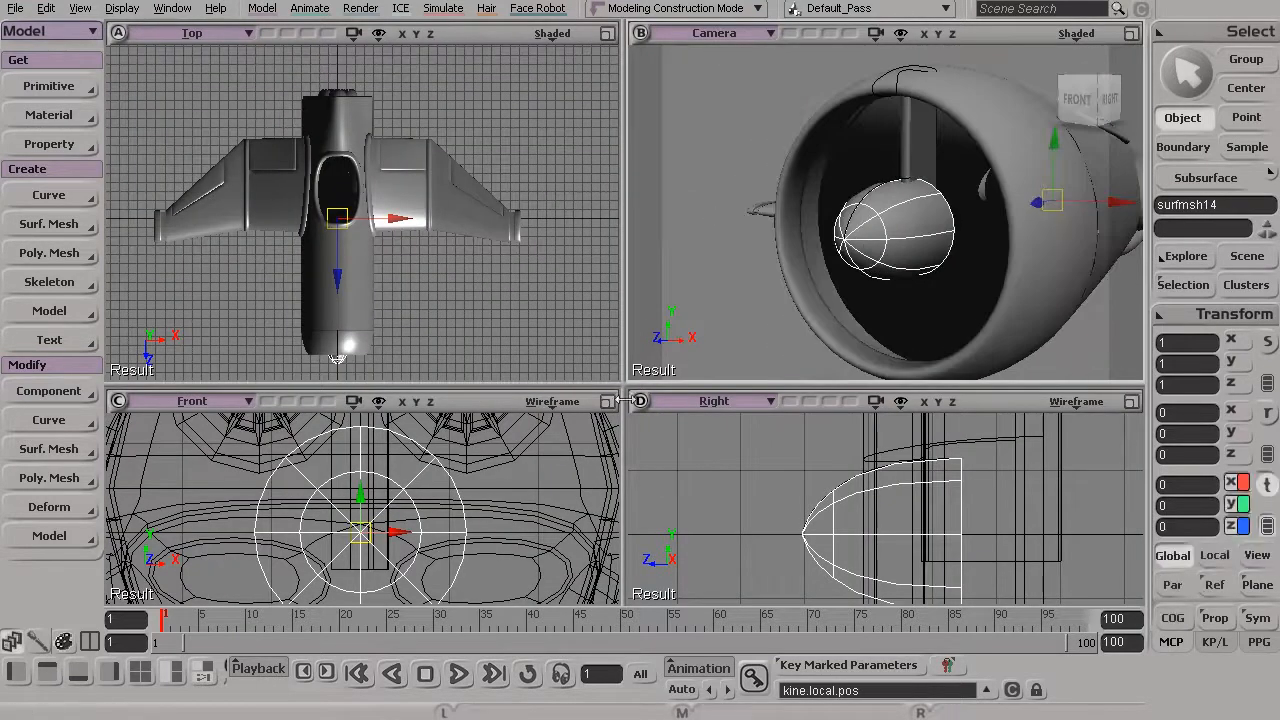
# Examine the nose cone's center and the blade's position around it at close range in the Front view.
pyautogui.click(608, 401)
pyautogui.press('s')
pyautogui.moveTo(600, 400); pyautogui.dragTo(780, 478, button='right')
pyautogui.press('s')
pyautogui.moveTo(706, 485); pyautogui.dragTo(714, 415, button='middle')
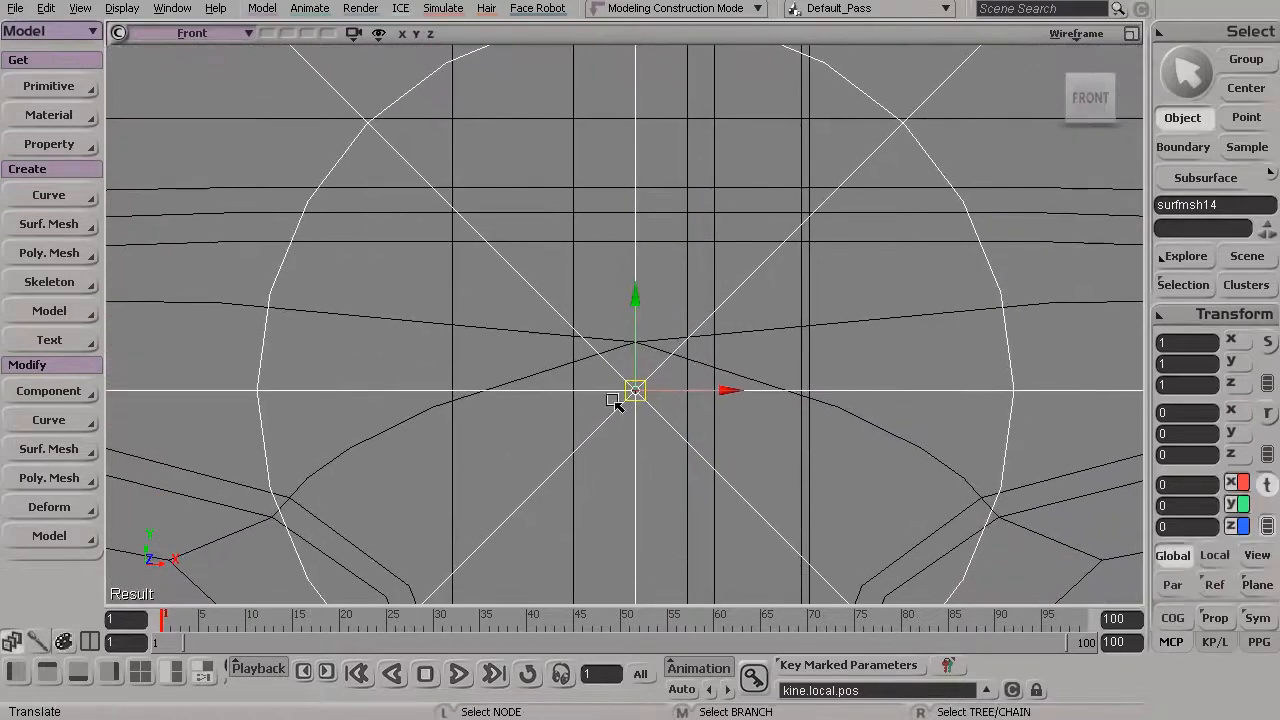
pyautogui.press('s')
pyautogui.moveTo(697, 396); pyautogui.dragTo(514, 221, button='right')
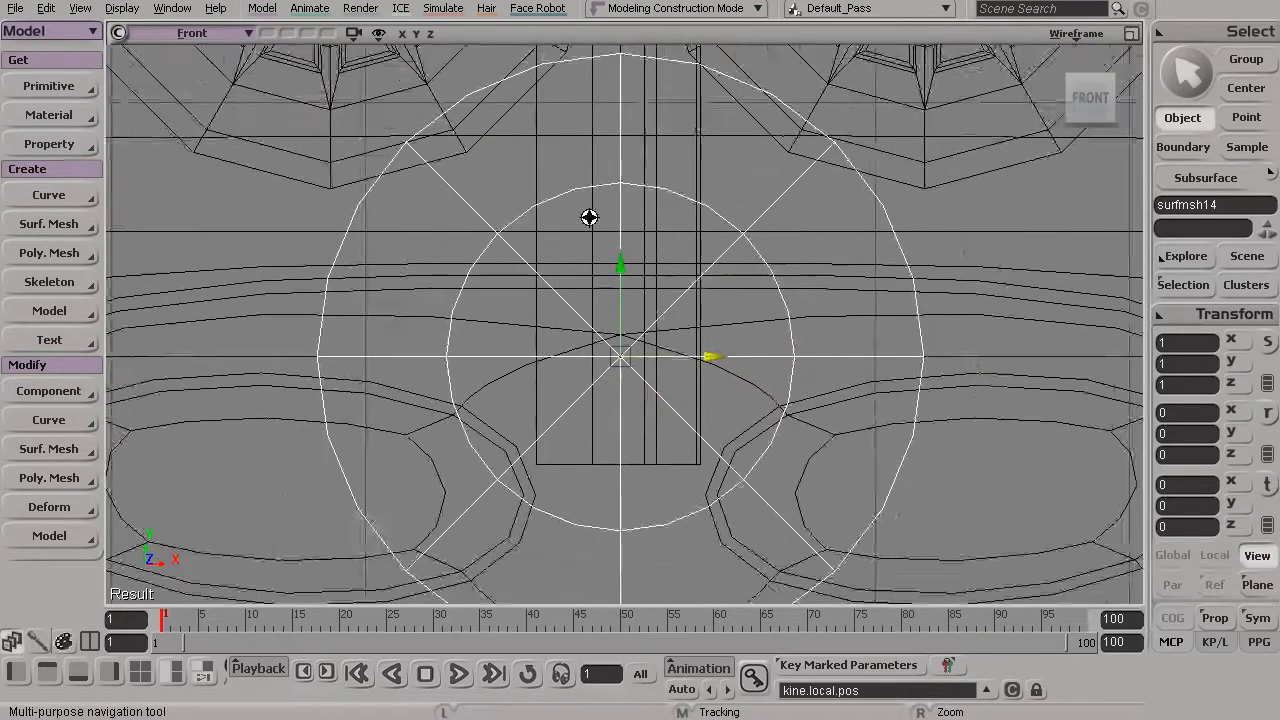
pyautogui.moveTo(514, 221); pyautogui.dragTo(493, 307, button='middle')
# Select the blade and move only its center down to about Y -0.0054, onto the nose cone's center.
pyautogui.click(681, 231)
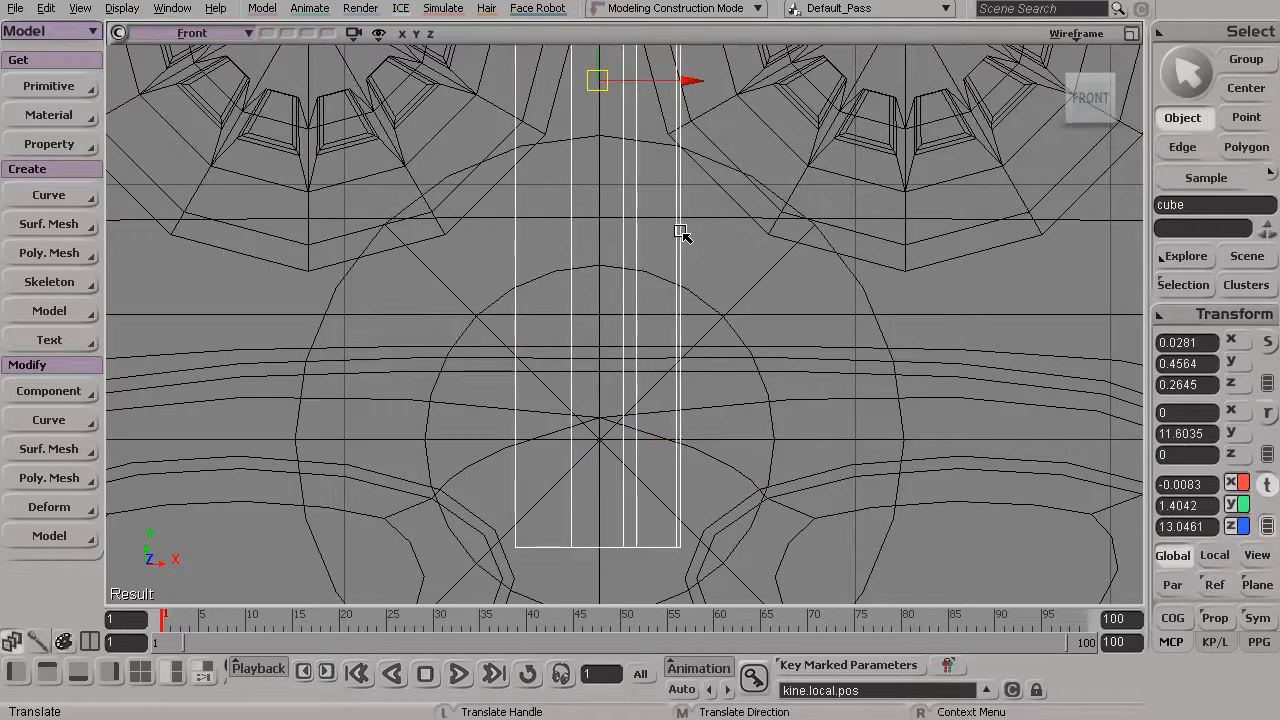
pyautogui.click(1244, 90)
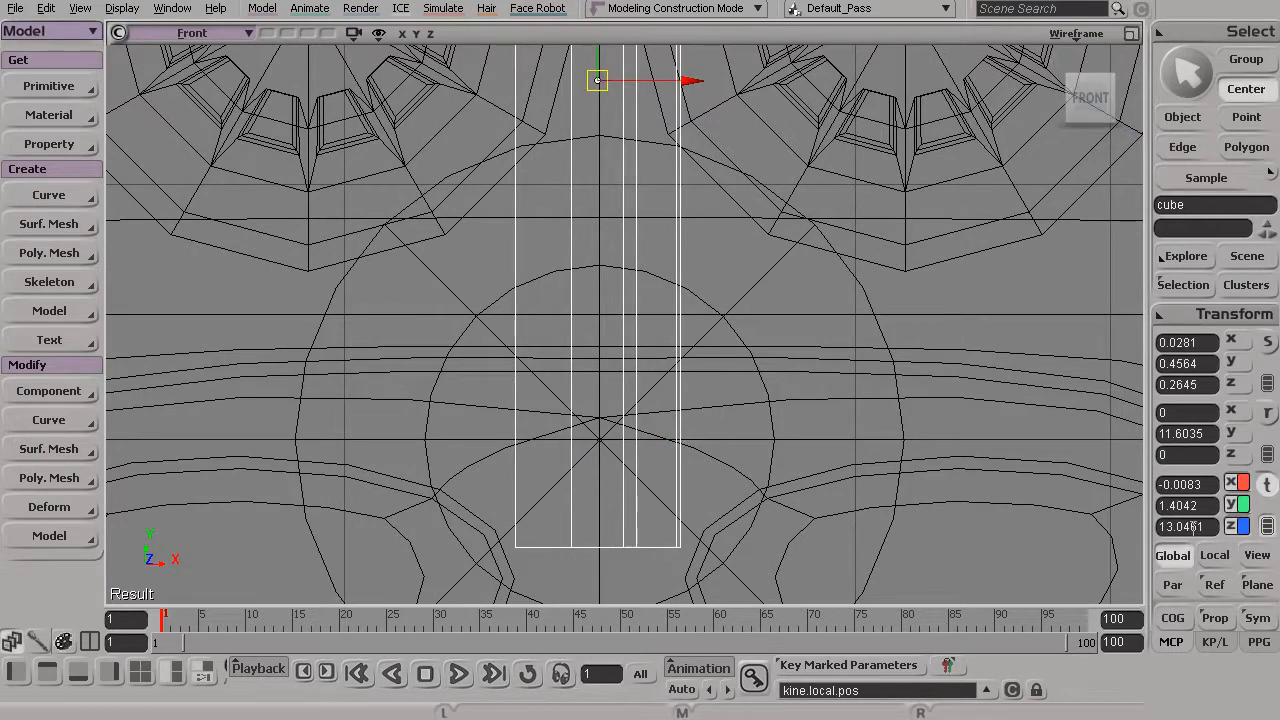
pyautogui.press('s')
pyautogui.moveTo(985, 343); pyautogui.dragTo(806, 247, button='right')
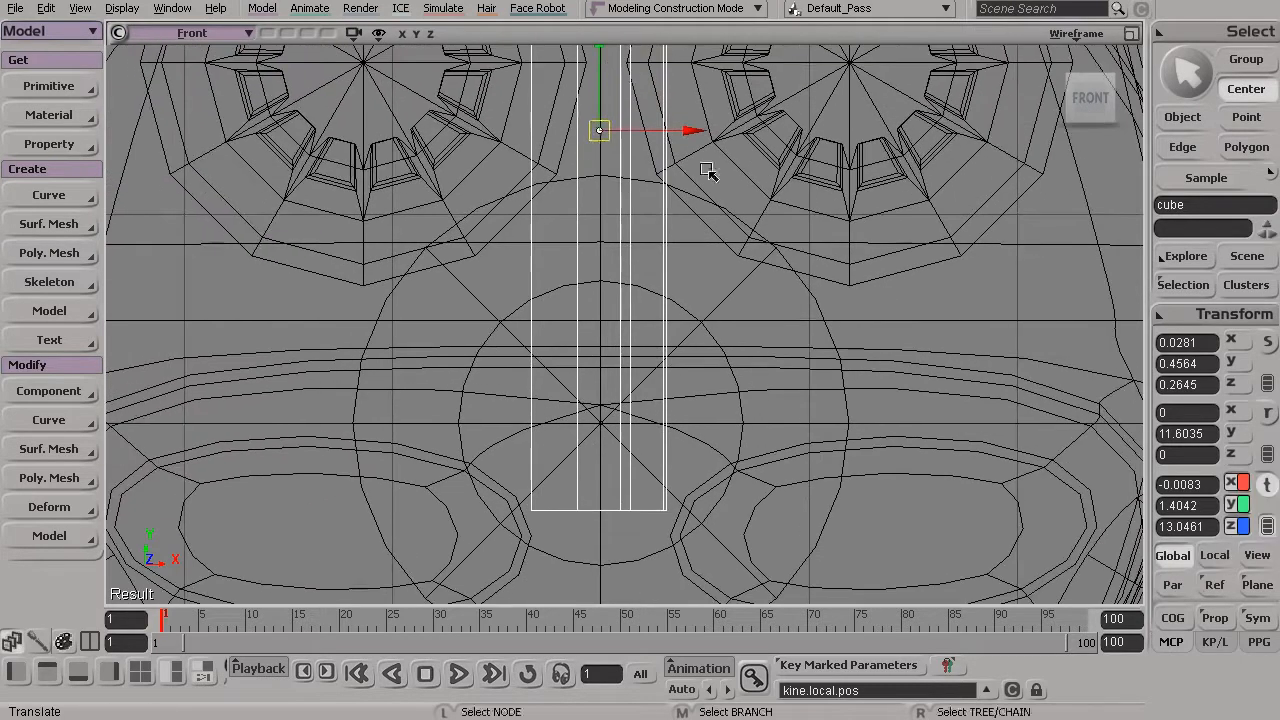
pyautogui.moveTo(600, 60); pyautogui.dragTo(583, 353)
# Fine-tune the blade's center to about X -0.0012 and Y -0.0034 on the cone's center, and return to Object selection.
pyautogui.press('s')
pyautogui.moveTo(560, 443); pyautogui.dragTo(611, 371, button='middle')
pyautogui.moveTo(611, 371); pyautogui.dragTo(774, 435, button='right')
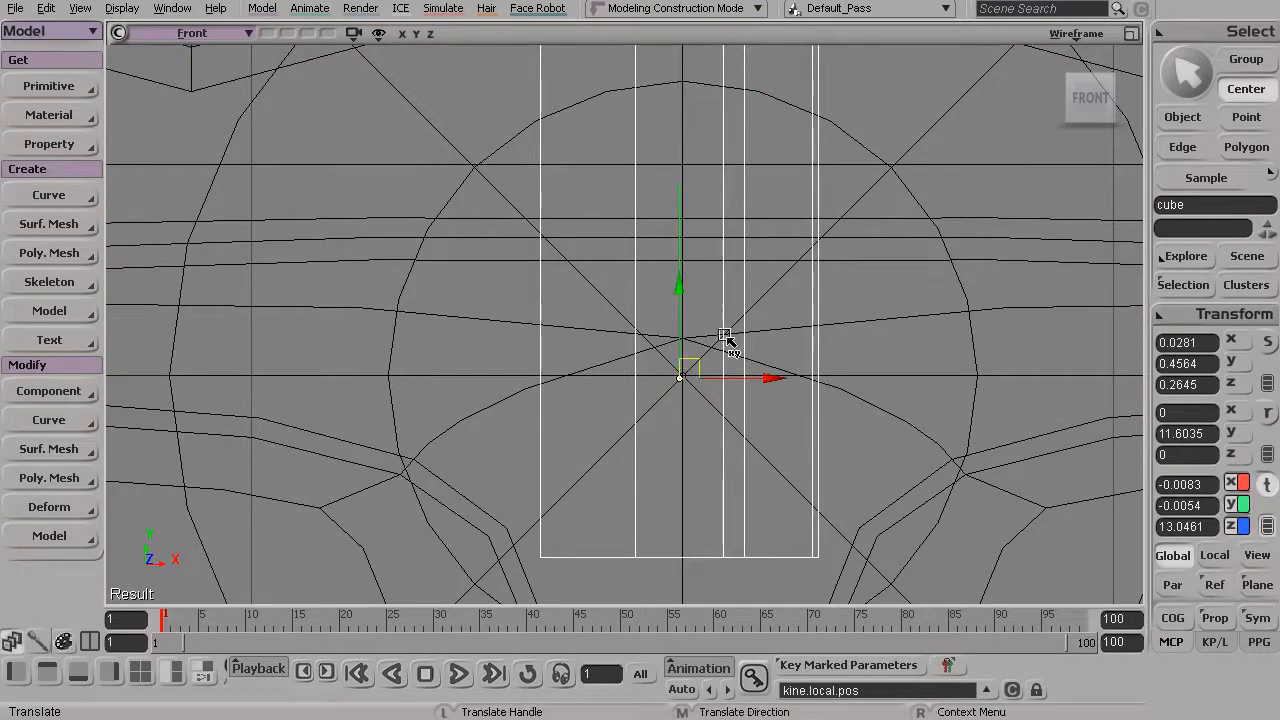
pyautogui.press('s')
pyautogui.moveTo(686, 351); pyautogui.dragTo(757, 349, button='right')
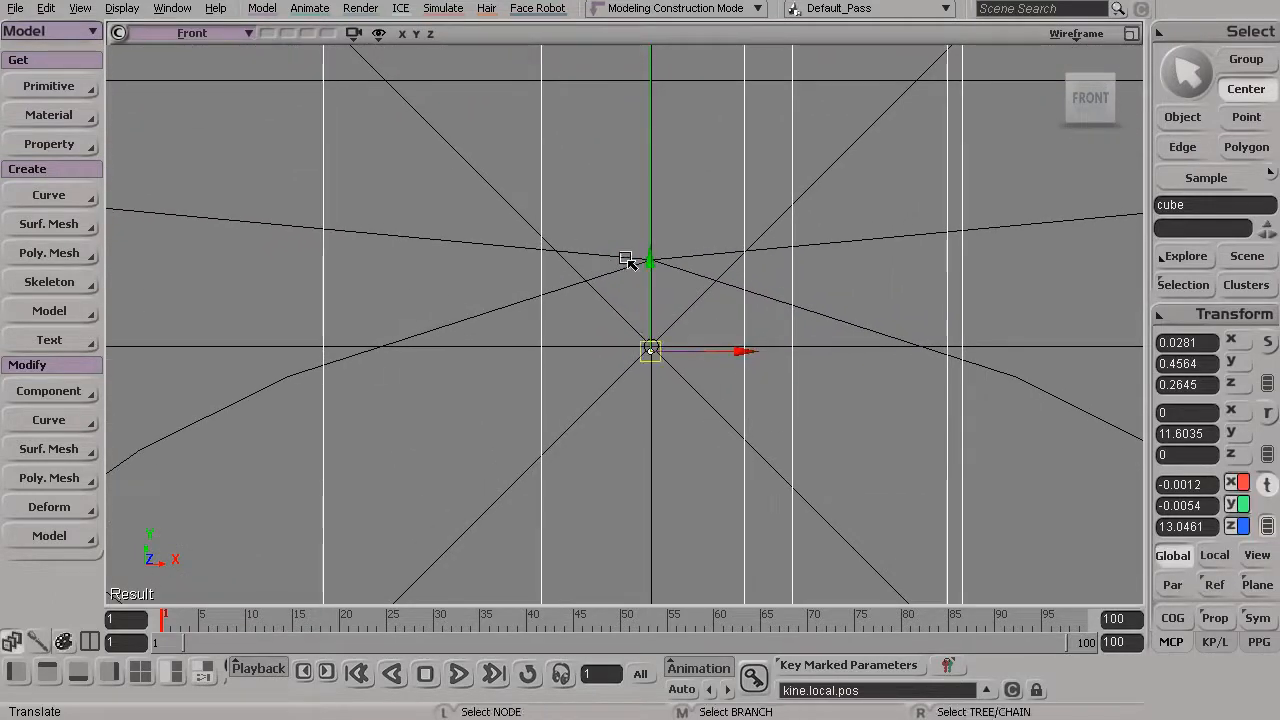
pyautogui.moveTo(652, 256); pyautogui.dragTo(652, 254)
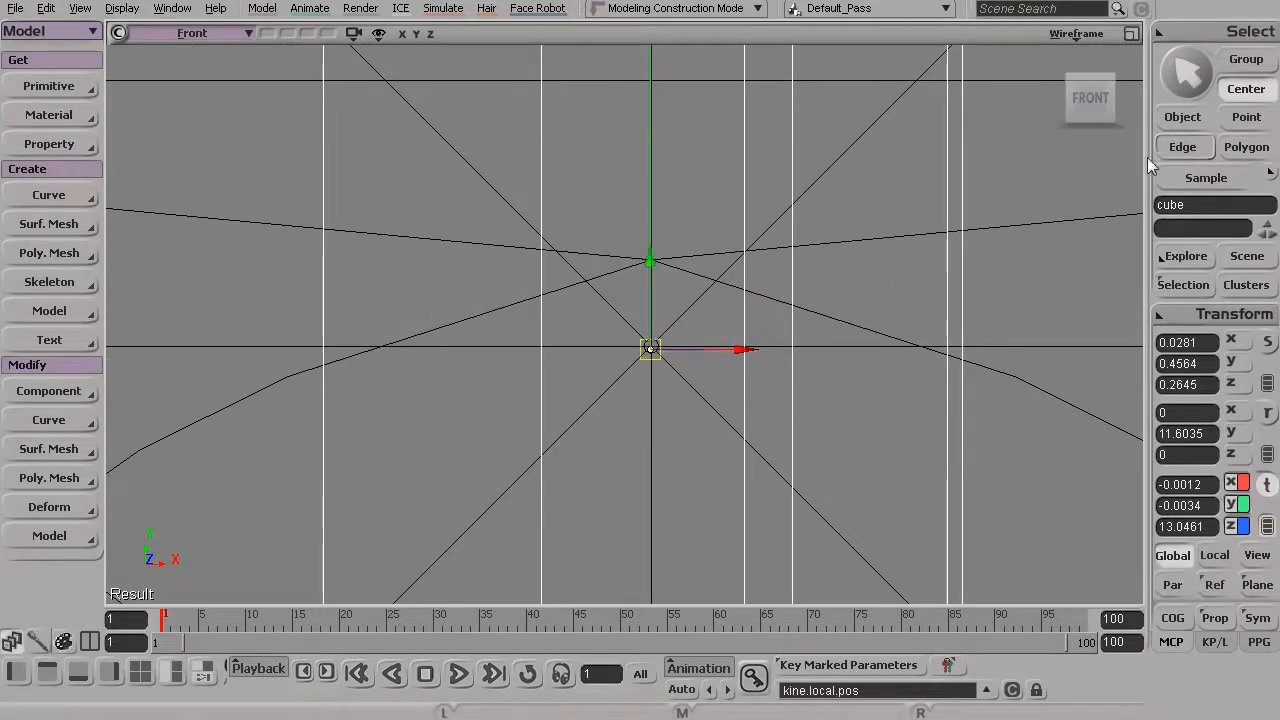
pyautogui.click(1182, 117)
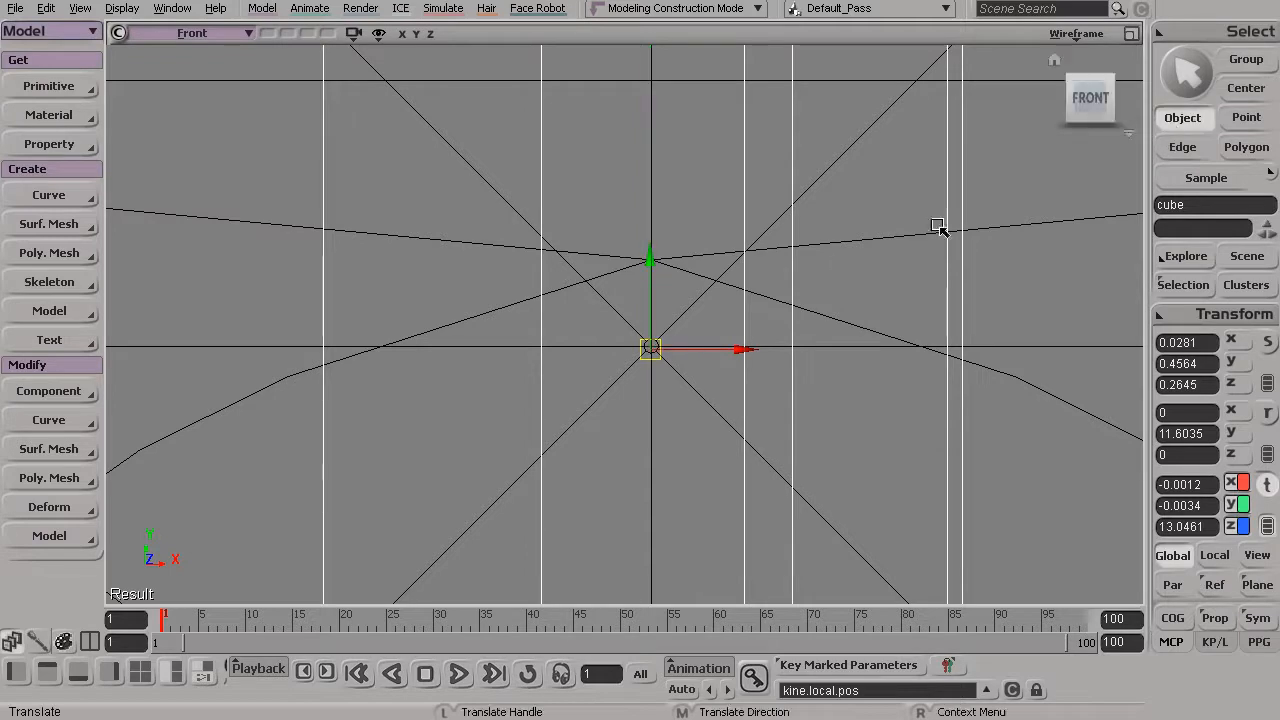
# Open Clone Multiple for the blade with the intake seen from the front in the Camera view.
pyautogui.click(1131, 33)
pyautogui.click(1131, 33)
pyautogui.press('s')
pyautogui.moveTo(624, 417); pyautogui.dragTo(437, 266)
pyautogui.press('v')
pyautogui.press('s')
pyautogui.click(44, 9)
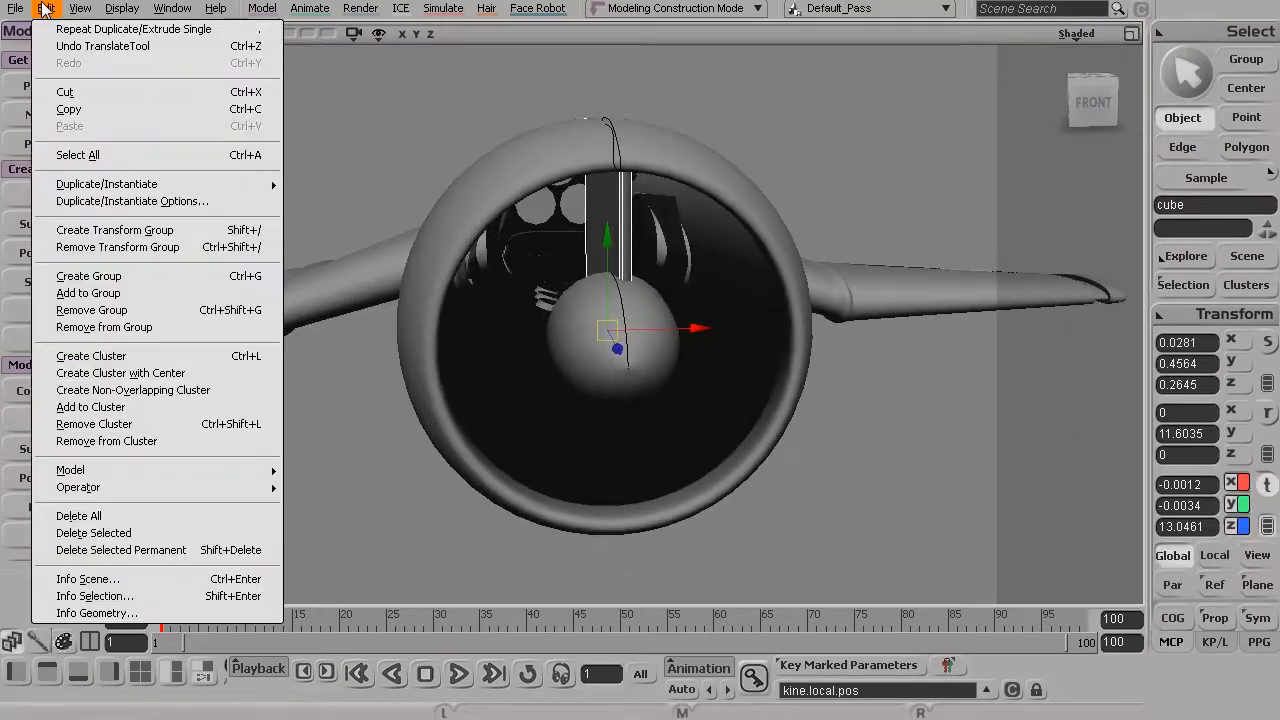
pyautogui.moveTo(174, 188)
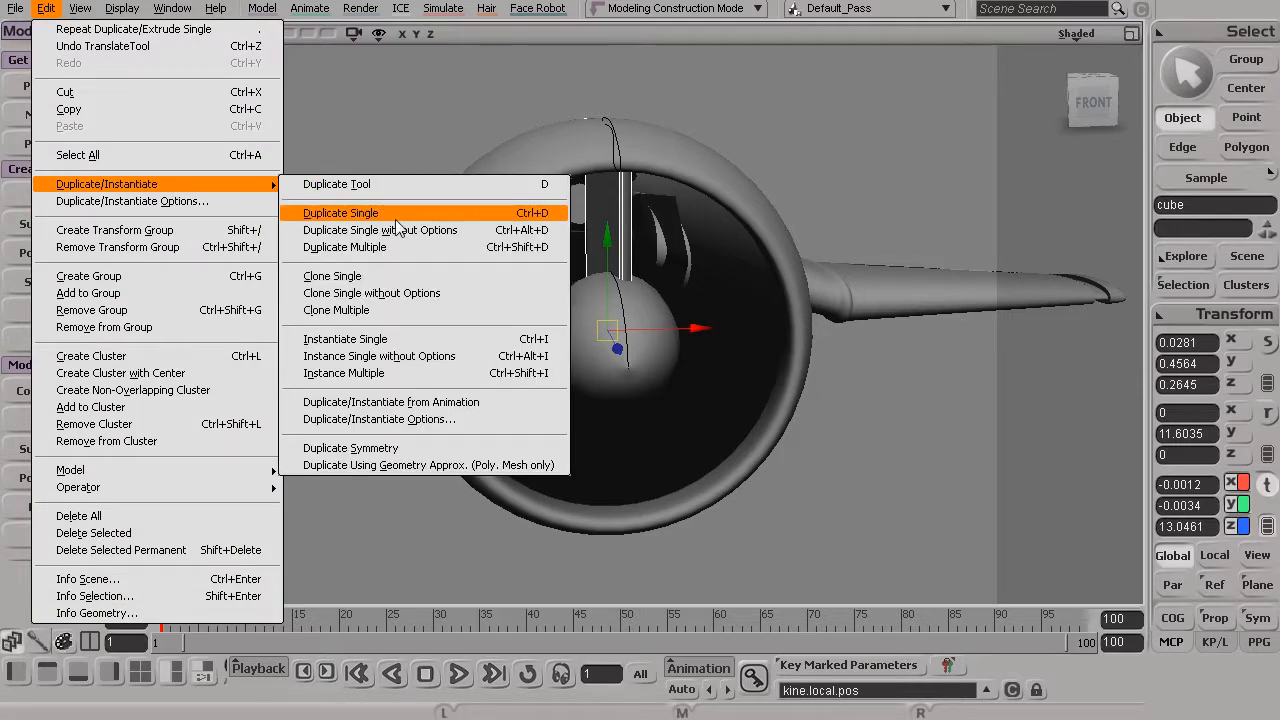
pyautogui.click(388, 312)
pyautogui.moveTo(511, 235)
pyautogui.mouseDown()
pyautogui.moveTo(907, 57)
pyautogui.moveTo(973, 56)
pyautogui.mouseUp()
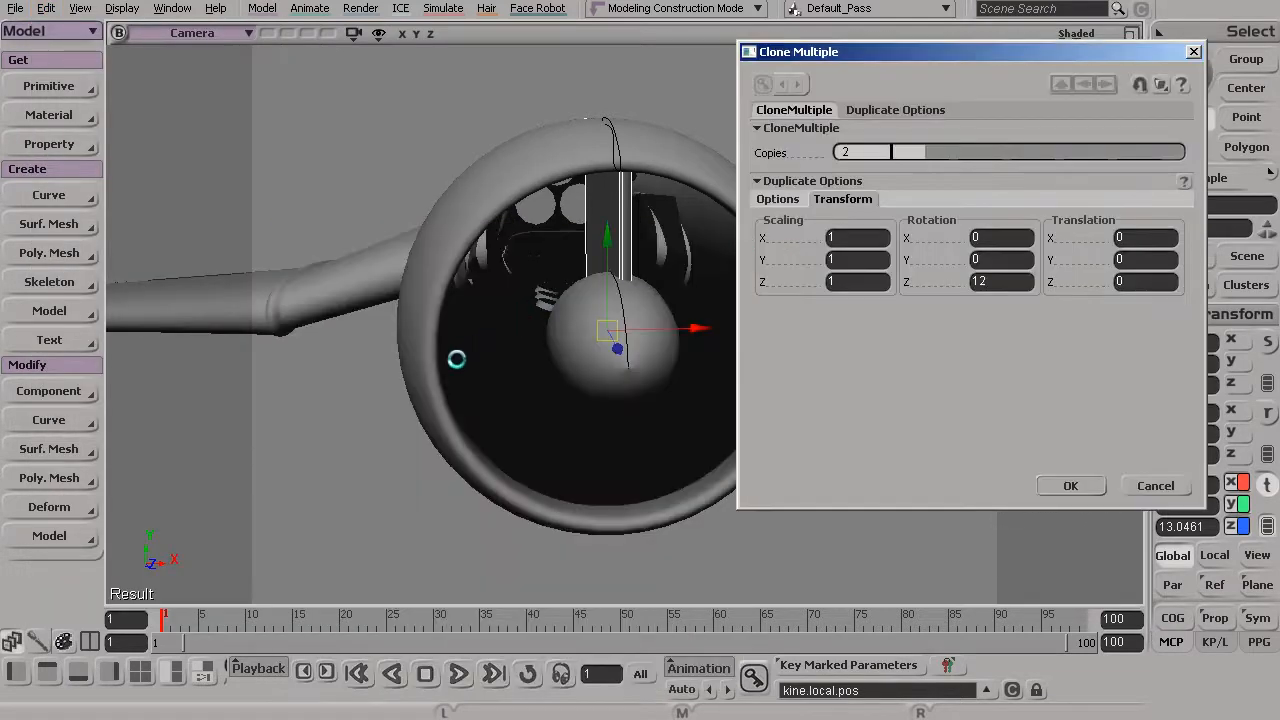
# Clone the blade into 29 copies with a rotation of 12 degrees about Z per copy.
pyautogui.click(867, 148)
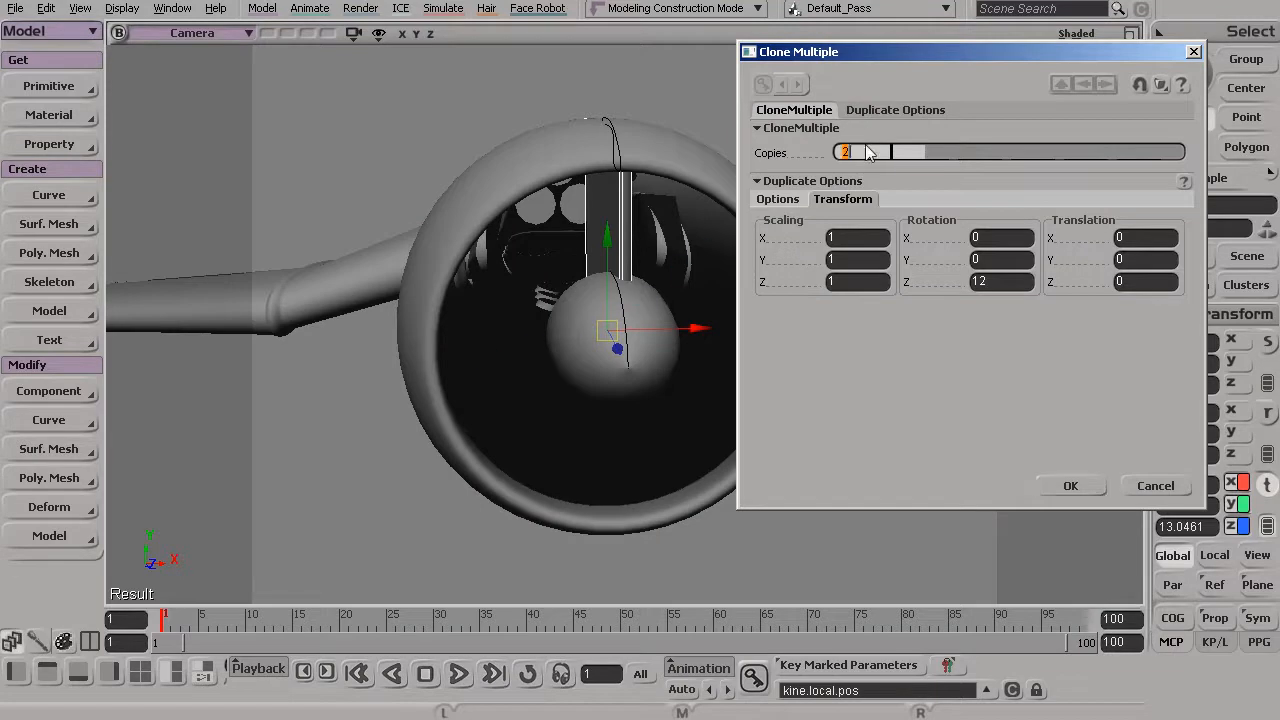
pyautogui.click(766, 199)
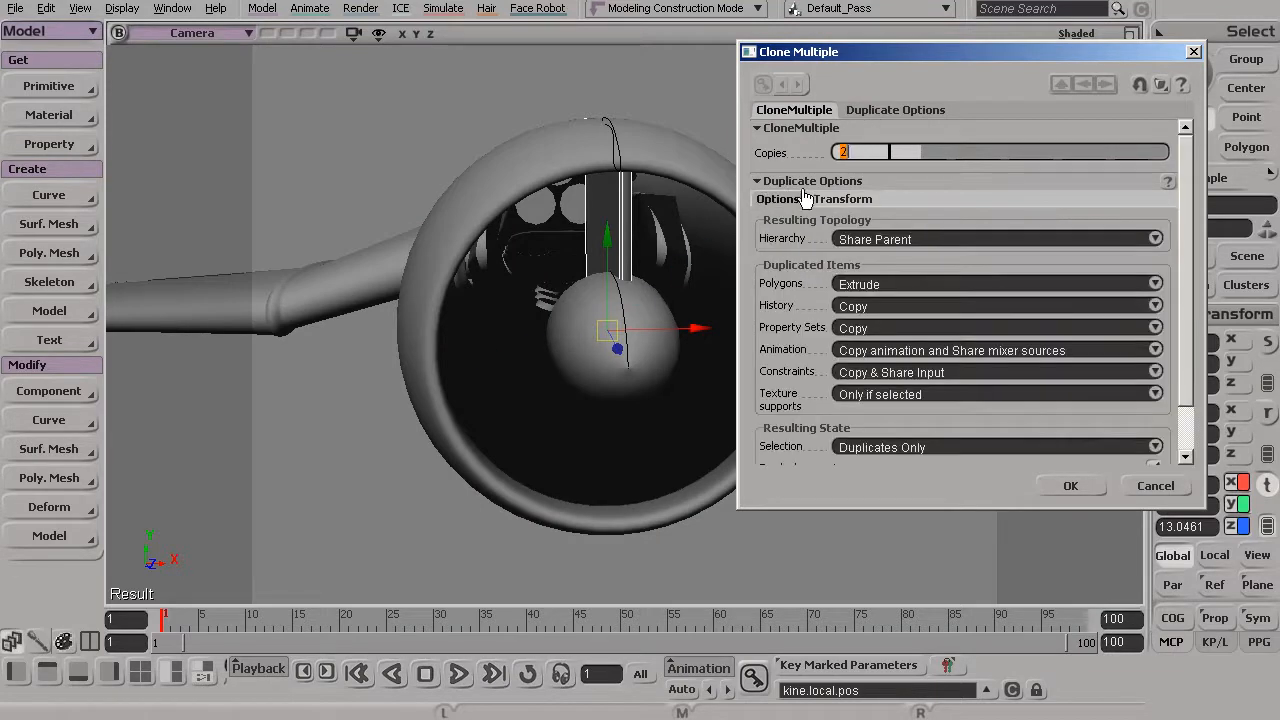
pyautogui.click(824, 199)
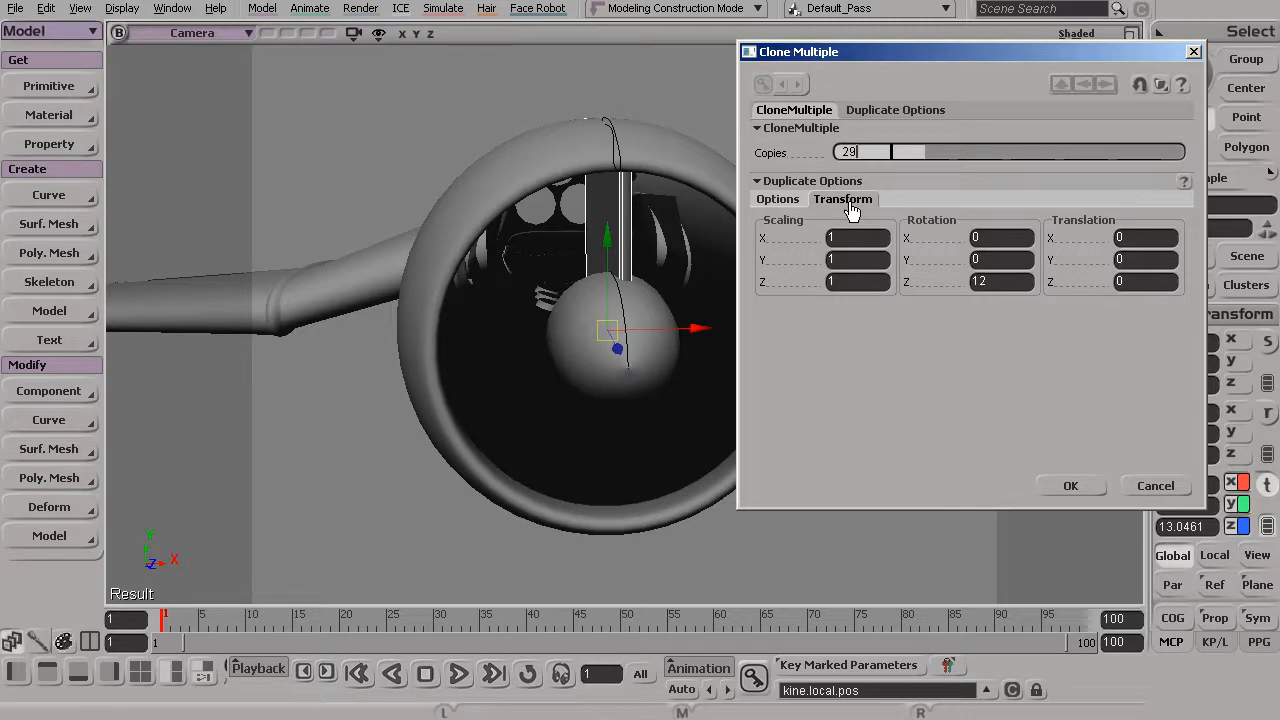
pyautogui.click(1000, 237)
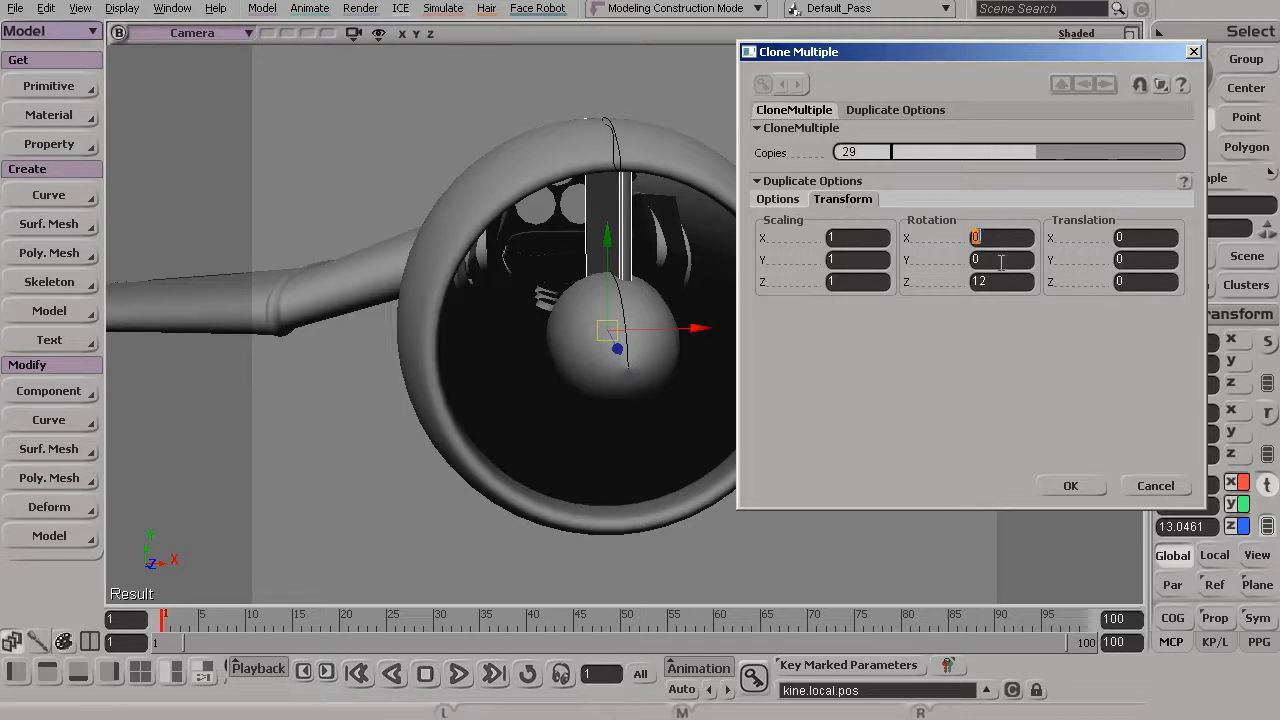
pyautogui.click(997, 258)
pyautogui.click(997, 281)
pyautogui.click(1055, 483)
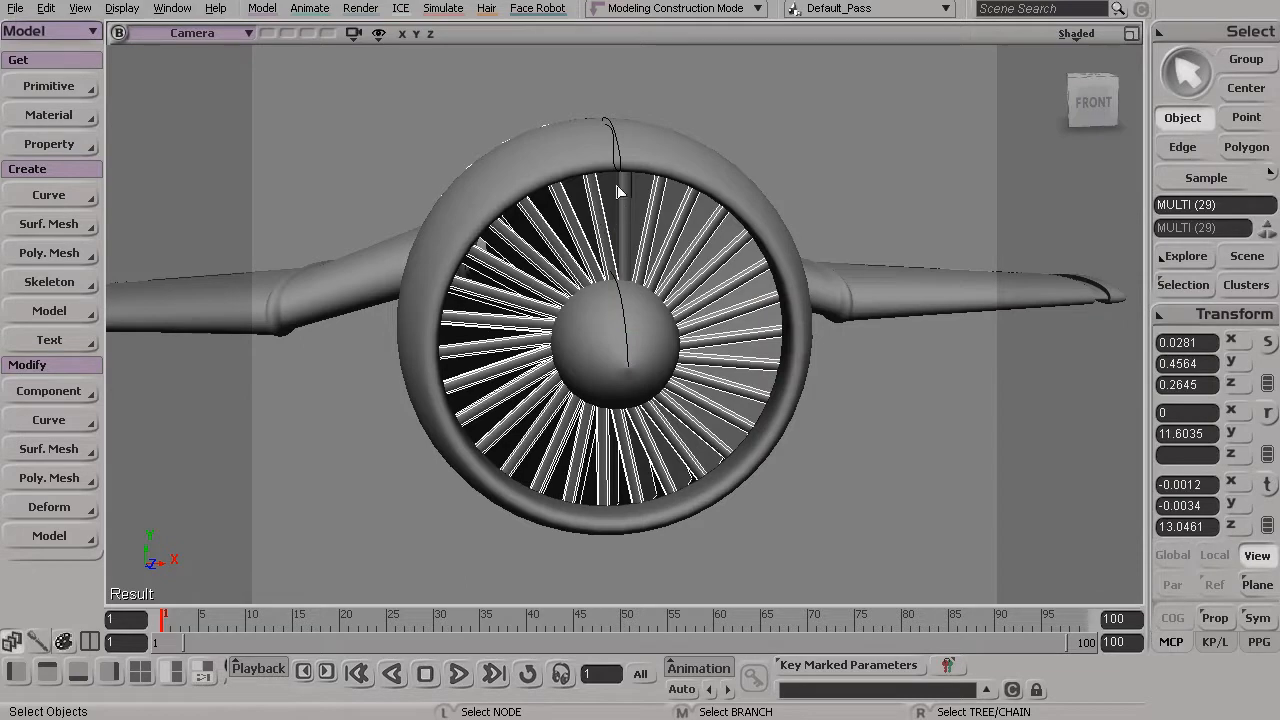
# Deselect the clones and examine the ring of blades around the nose cone from different angles.
pyautogui.press('s')
pyautogui.moveTo(706, 437); pyautogui.dragTo(651, 415)
pyautogui.press('space')
pyautogui.click(829, 528)
pyautogui.press('s')
pyautogui.moveTo(740, 460); pyautogui.dragTo(646, 395)
pyautogui.press('space')
# Select the original upright blade above the nose cone in an angled close view.
pyautogui.click(623, 283)
pyautogui.press('s')
pyautogui.moveTo(623, 286); pyautogui.dragTo(651, 343)
pyautogui.press('s')
pyautogui.moveTo(637, 234); pyautogui.dragTo(714, 338, button='right')
pyautogui.hotkey('ctrl', 'd')
pyautogui.click(627, 246)
pyautogui.press('s')
pyautogui.moveTo(629, 248); pyautogui.dragTo(614, 247)
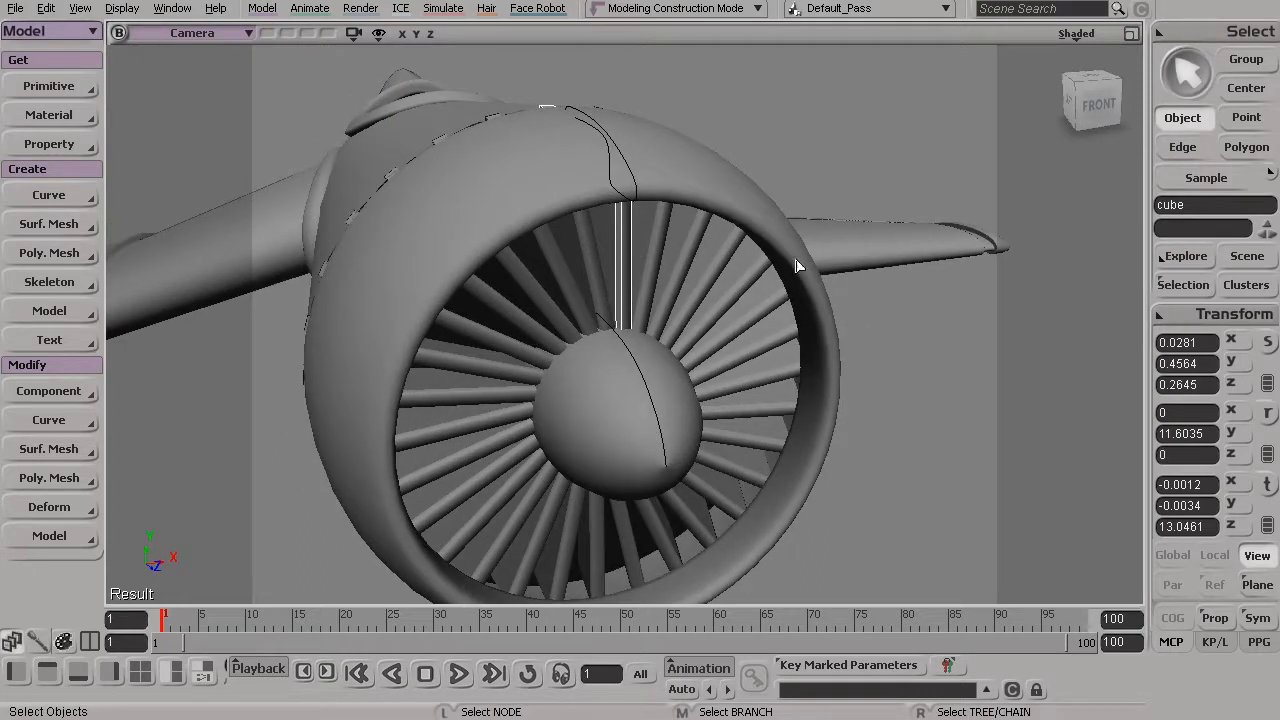
# Look through the scene hierarchy for the original cube and its clones, and close the list.
pyautogui.click(1245, 262)
pyautogui.moveTo(1144, 287); pyautogui.dragTo(1132, 385)
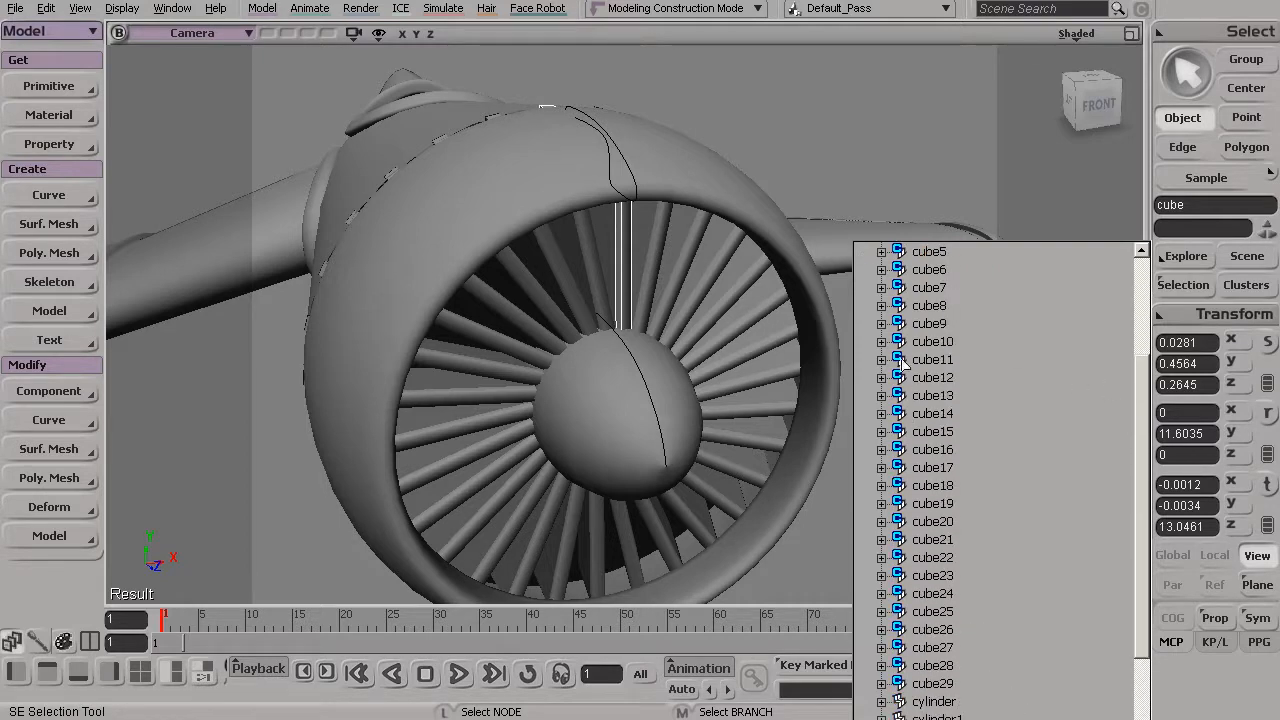
pyautogui.moveTo(1142, 363); pyautogui.dragTo(1145, 276)
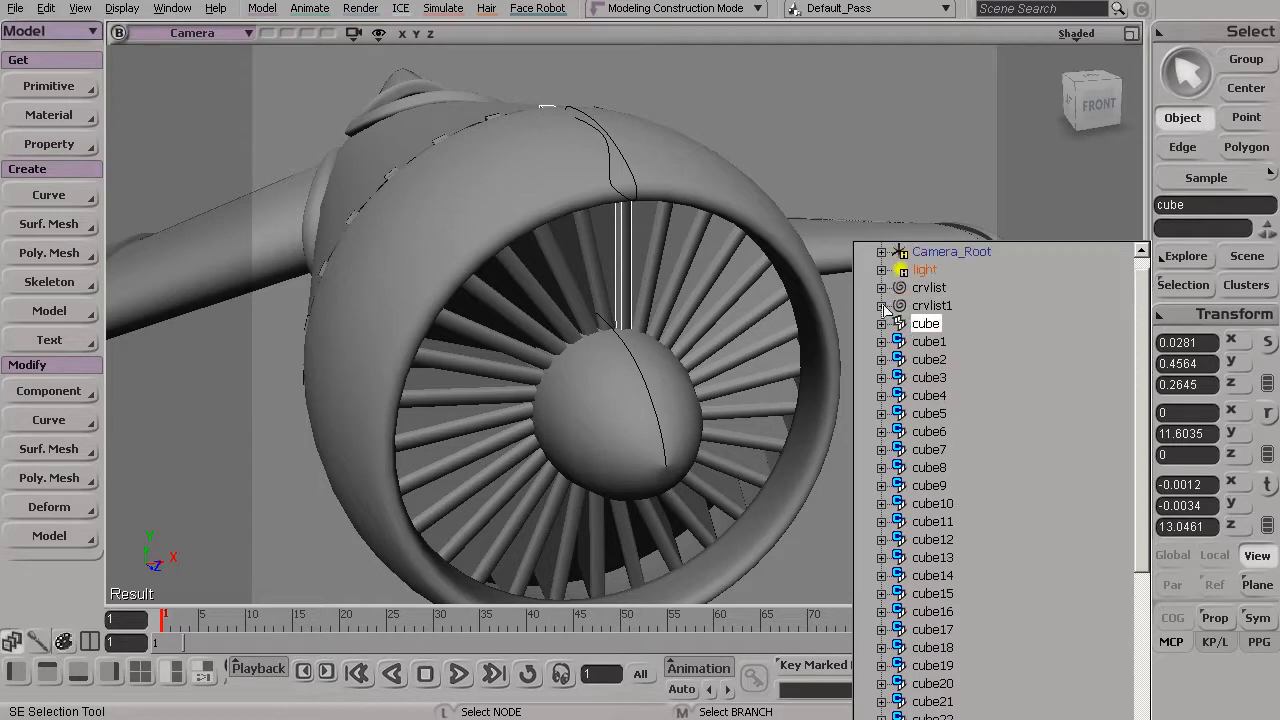
pyautogui.click(628, 254)
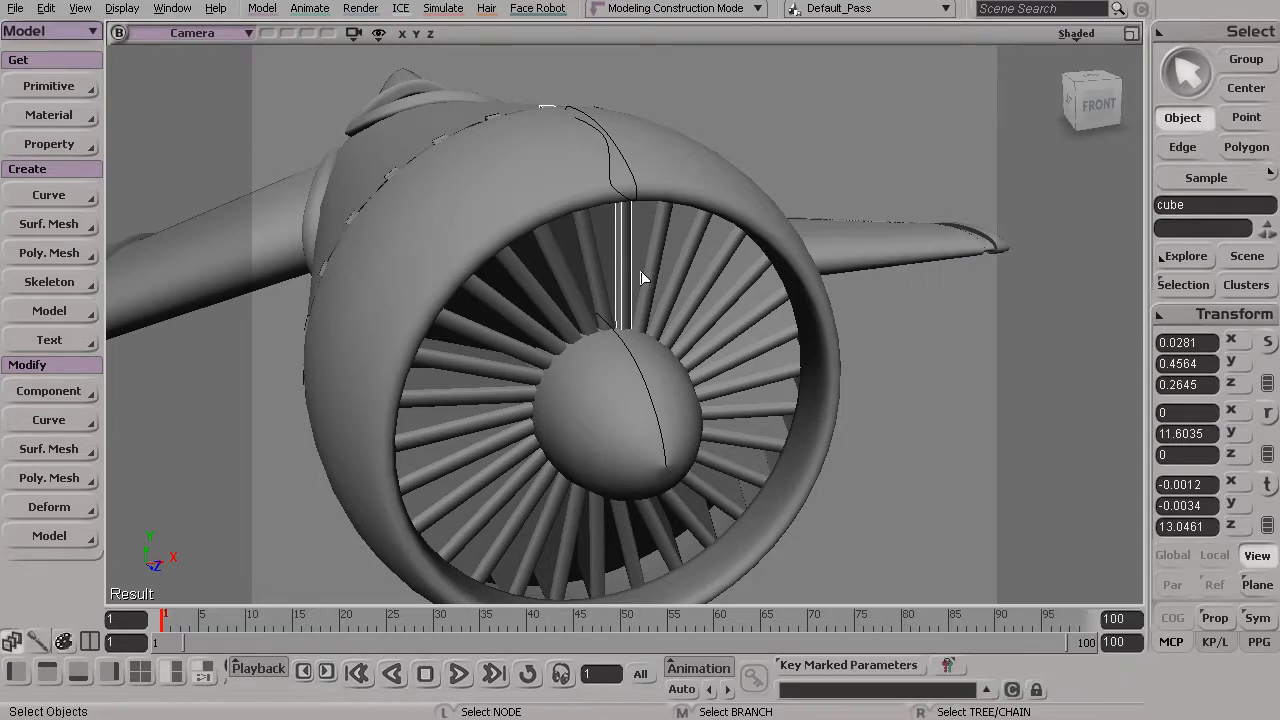
# Select the six points at the inner end of the original blade, viewing the intake from the side and front.
pyautogui.press('t')
pyautogui.keyDown('alt'); pyautogui.moveTo(548, 106); pyautogui.dragTo(650, 228); pyautogui.keyUp('alt')
pyautogui.keyDown('alt'); pyautogui.moveTo(512, 271); pyautogui.dragTo(599, 263); pyautogui.keyUp('alt')
pyautogui.keyDown('alt'); pyautogui.moveTo(509, 237); pyautogui.dragTo(483, 255); pyautogui.keyUp('alt')
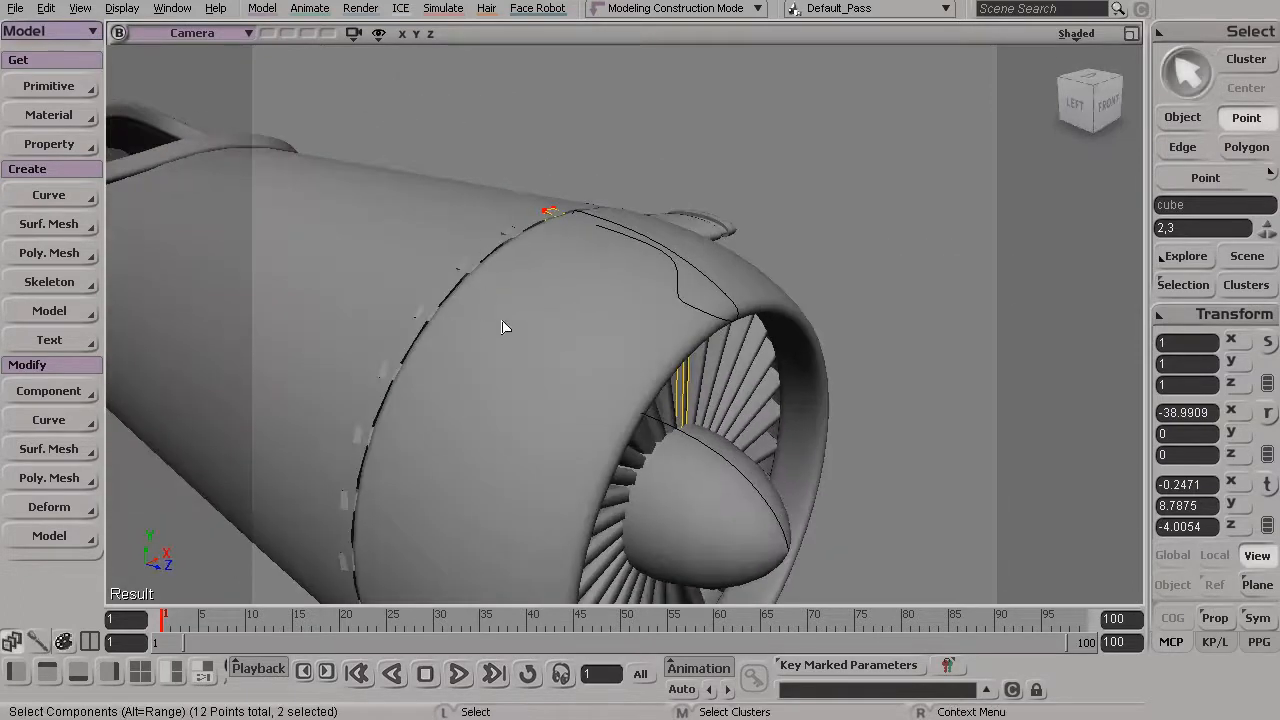
pyautogui.press('v')
pyautogui.moveTo(538, 140); pyautogui.dragTo(680, 147)
pyautogui.press('s')
pyautogui.moveTo(741, 293); pyautogui.dragTo(738, 224, button='middle')
pyautogui.press('space')
pyautogui.moveTo(482, 206); pyautogui.dragTo(738, 388)
# Scale the blade's inner-end points down along the global X axis to narrow that end.
pyautogui.press('s')
pyautogui.moveTo(613, 305); pyautogui.dragTo(599, 325, button='middle')
pyautogui.moveTo(599, 325); pyautogui.dragTo(631, 383, button='right')
pyautogui.moveTo(631, 383); pyautogui.dragTo(617, 386)
pyautogui.press('v')
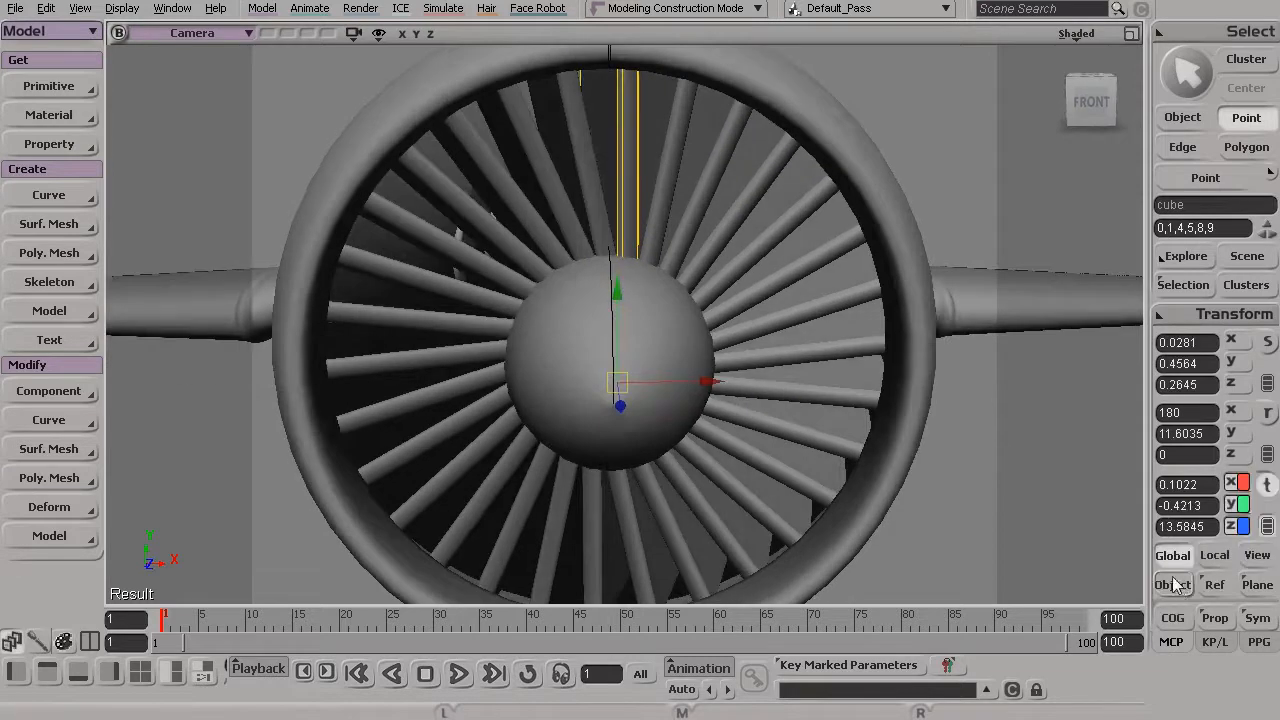
pyautogui.press('x')
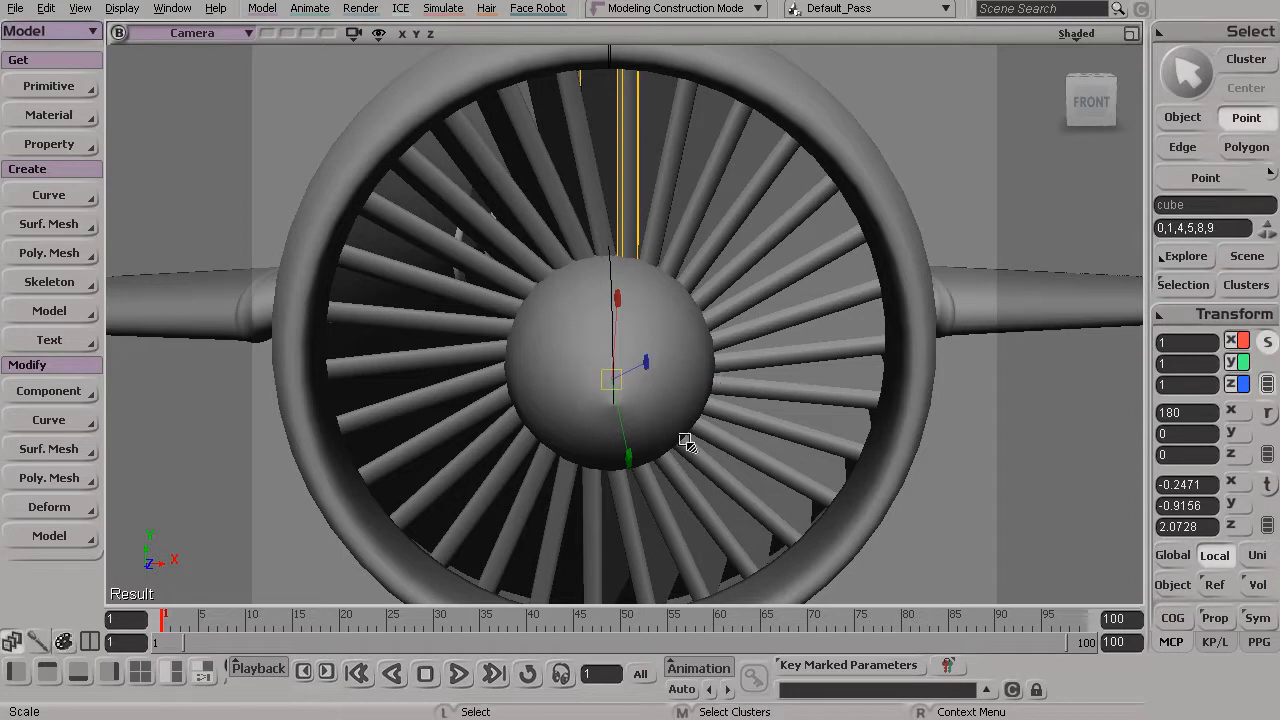
pyautogui.click(1172, 555)
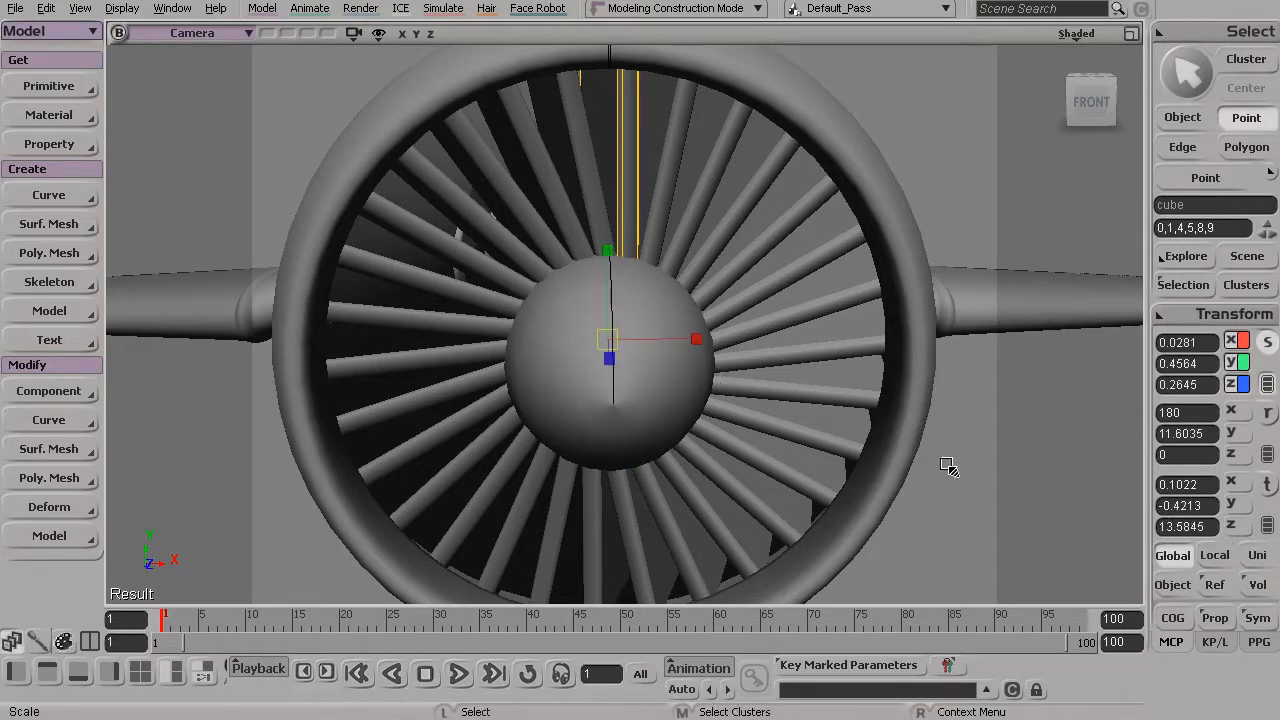
pyautogui.moveTo(692, 345); pyautogui.dragTo(659, 347)
# Leave point editing, deselect the blade and examine the tapered fan blades from several angles and distances.
pyautogui.press('s')
pyautogui.moveTo(663, 331); pyautogui.dragTo(557, 320, button='middle')
pyautogui.moveTo(557, 320); pyautogui.dragTo(623, 366, button='right')
pyautogui.press('space')
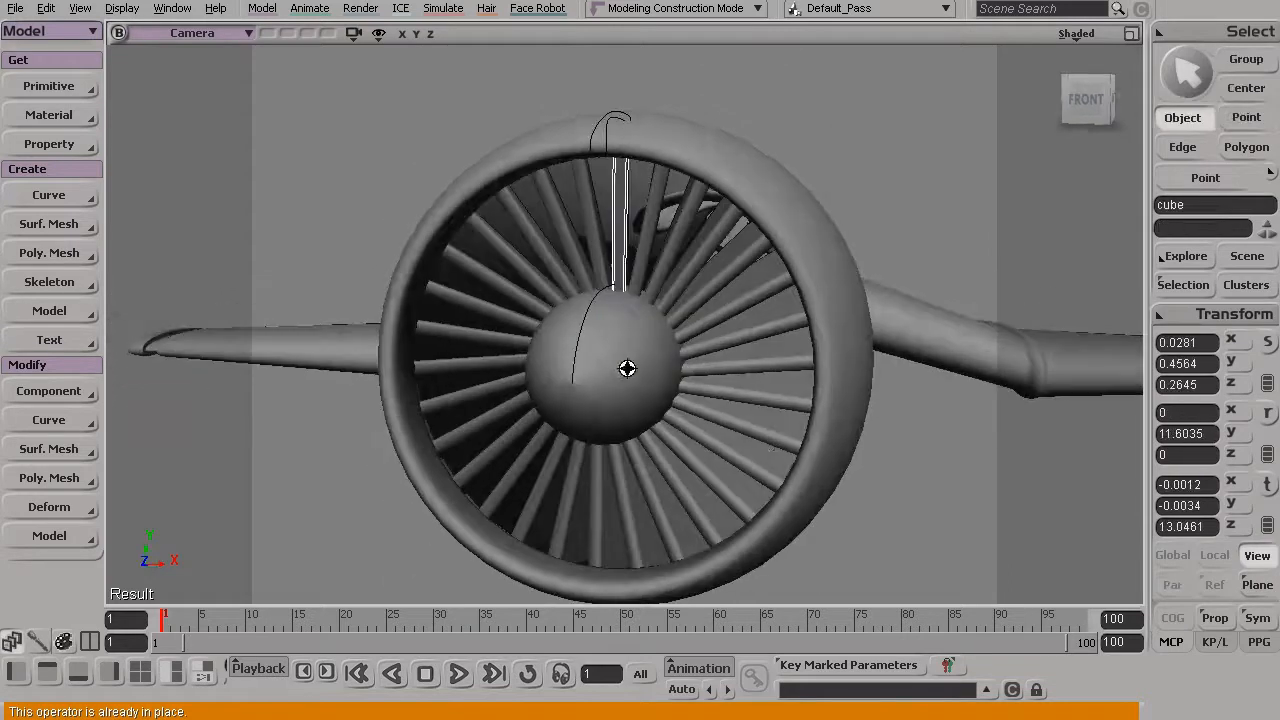
pyautogui.click(925, 503)
pyautogui.keyDown('alt'); pyautogui.moveTo(830, 490); pyautogui.dragTo(891, 480); pyautogui.keyUp('alt')
pyautogui.keyDown('alt'); pyautogui.moveTo(891, 480); pyautogui.dragTo(646, 389, button='right'); pyautogui.keyUp('alt')
pyautogui.keyDown('alt'); pyautogui.moveTo(646, 389); pyautogui.dragTo(562, 392); pyautogui.keyUp('alt')
pyautogui.press('shift')
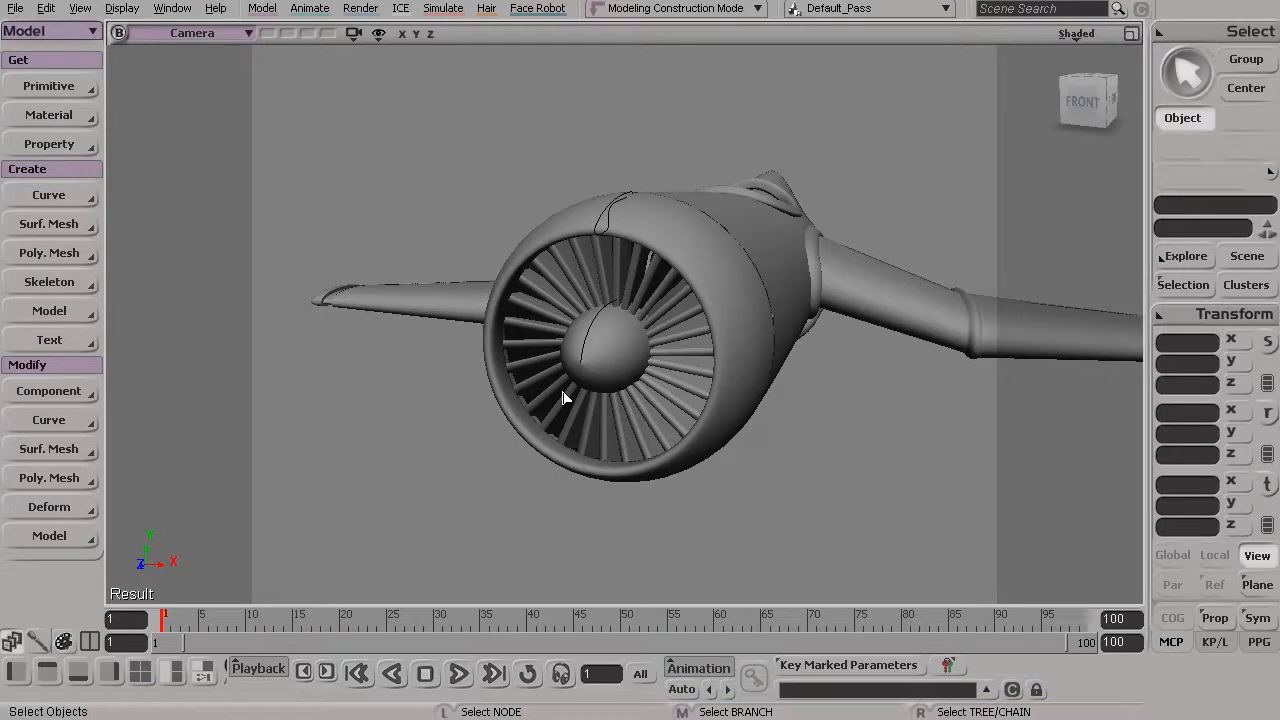
pyautogui.keyDown('alt'); pyautogui.moveTo(521, 333); pyautogui.dragTo(566, 343); pyautogui.keyUp('alt')
pyautogui.keyDown('alt'); pyautogui.moveTo(566, 343); pyautogui.dragTo(739, 430, button='right'); pyautogui.keyUp('alt')
pyautogui.keyDown('alt'); pyautogui.moveTo(699, 412); pyautogui.dragTo(720, 354); pyautogui.keyUp('alt')
pyautogui.keyDown('alt'); pyautogui.moveTo(720, 354); pyautogui.dragTo(645, 340, button='right'); pyautogui.keyUp('alt')
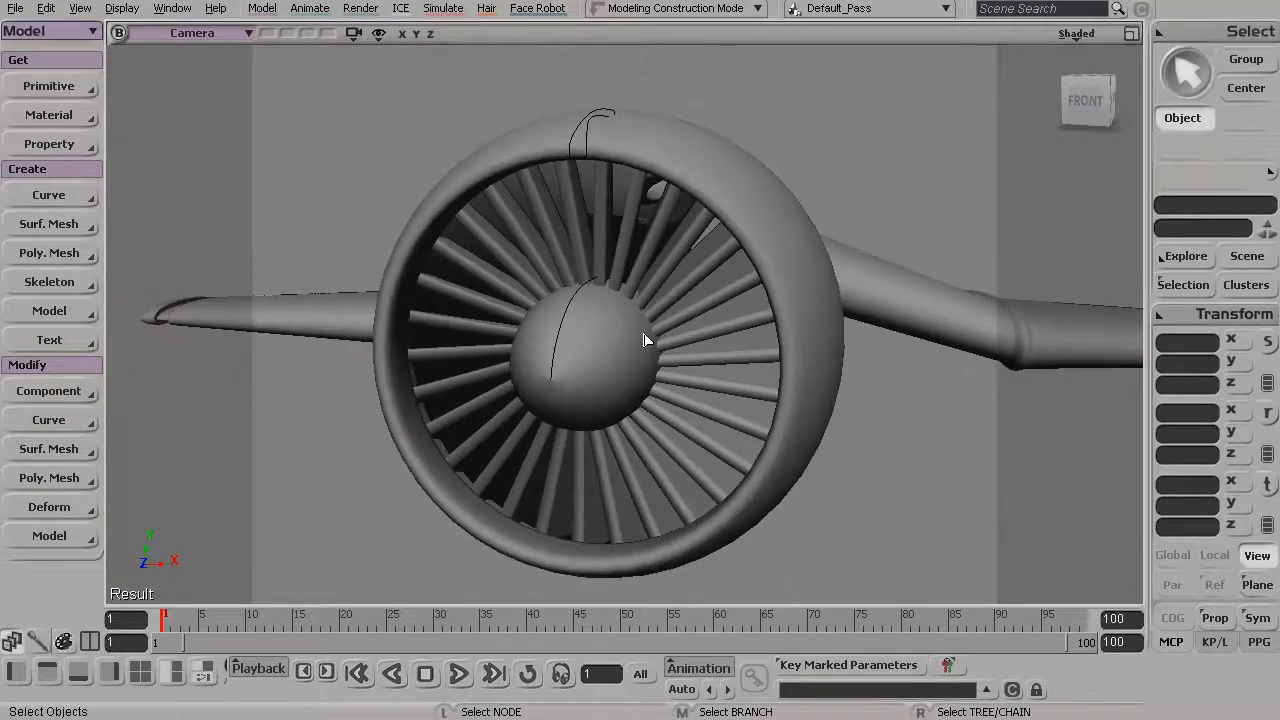
# Create a surface disc primitive.
pyautogui.click(43, 91)
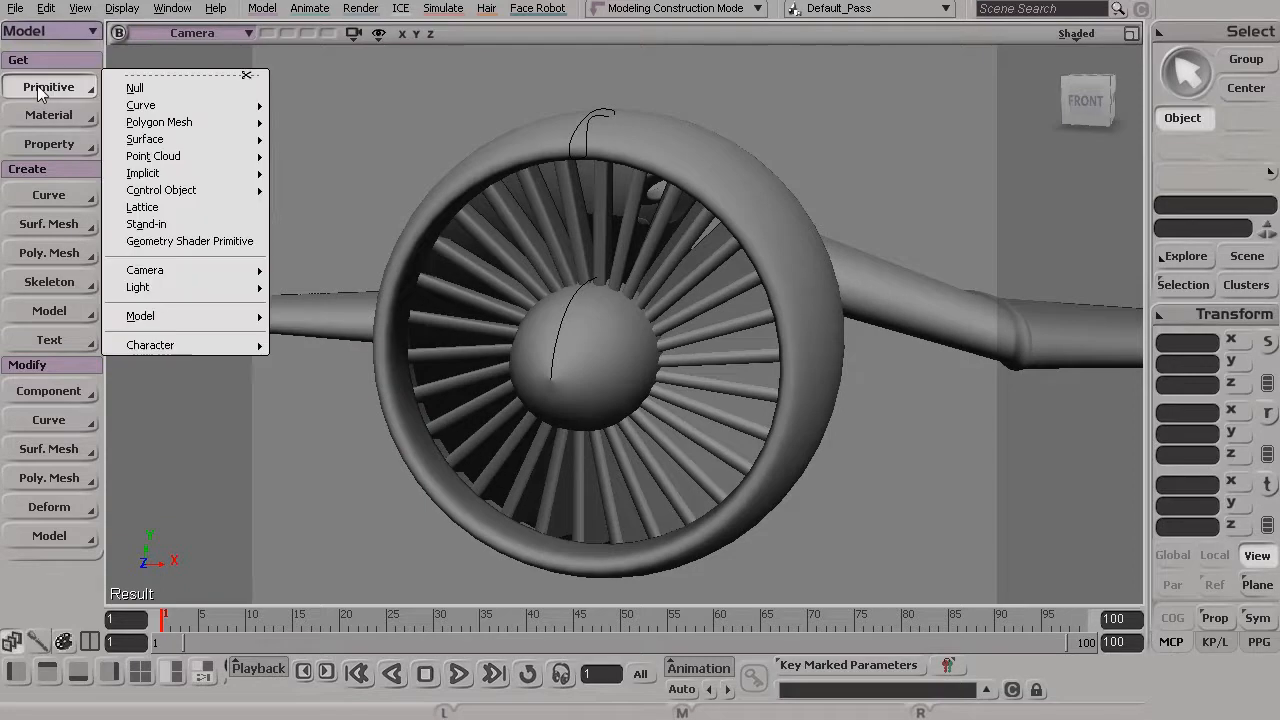
pyautogui.moveTo(178, 147)
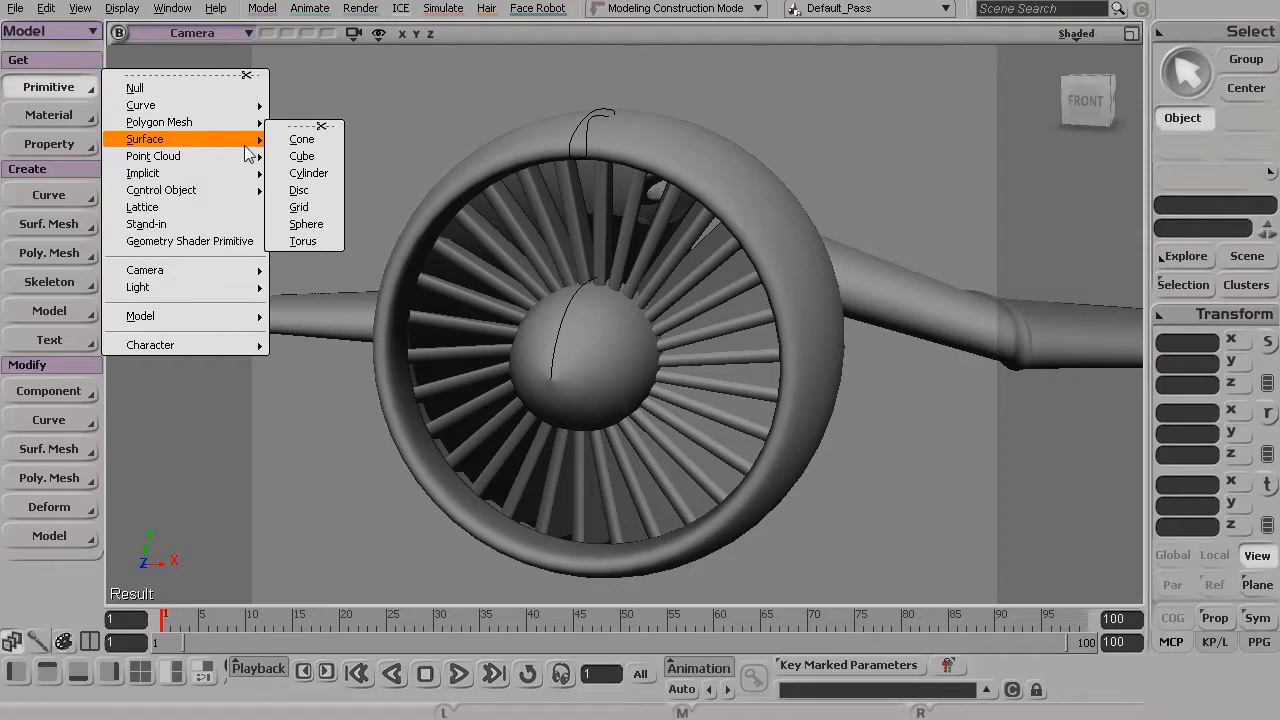
pyautogui.click(317, 198)
# Set the disc's inner radius to 0.01 and its V subdivisions to 2, viewing it through the cockpit opening.
pyautogui.press('s')
pyautogui.moveTo(641, 313); pyautogui.dragTo(520, 295)
pyautogui.moveTo(703, 254); pyautogui.dragTo(526, 233, button='middle')
pyautogui.moveTo(526, 233); pyautogui.dragTo(630, 351)
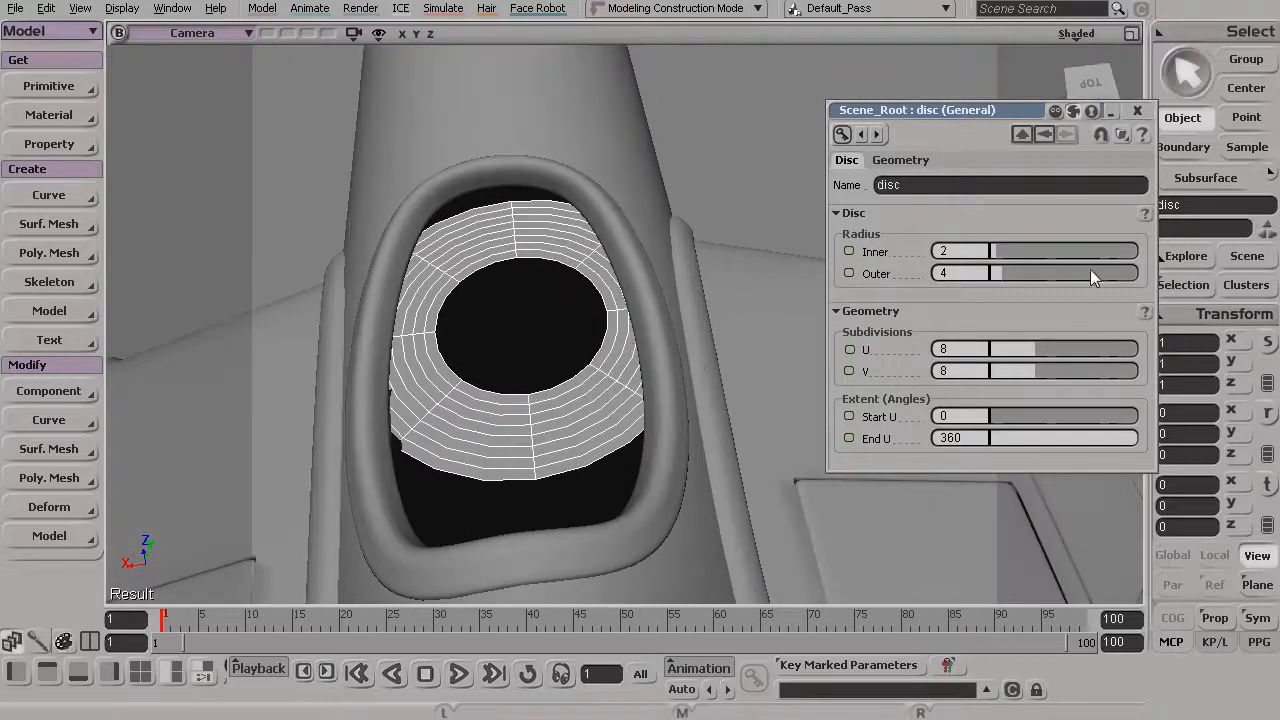
pyautogui.moveTo(993, 250); pyautogui.dragTo(990, 251)
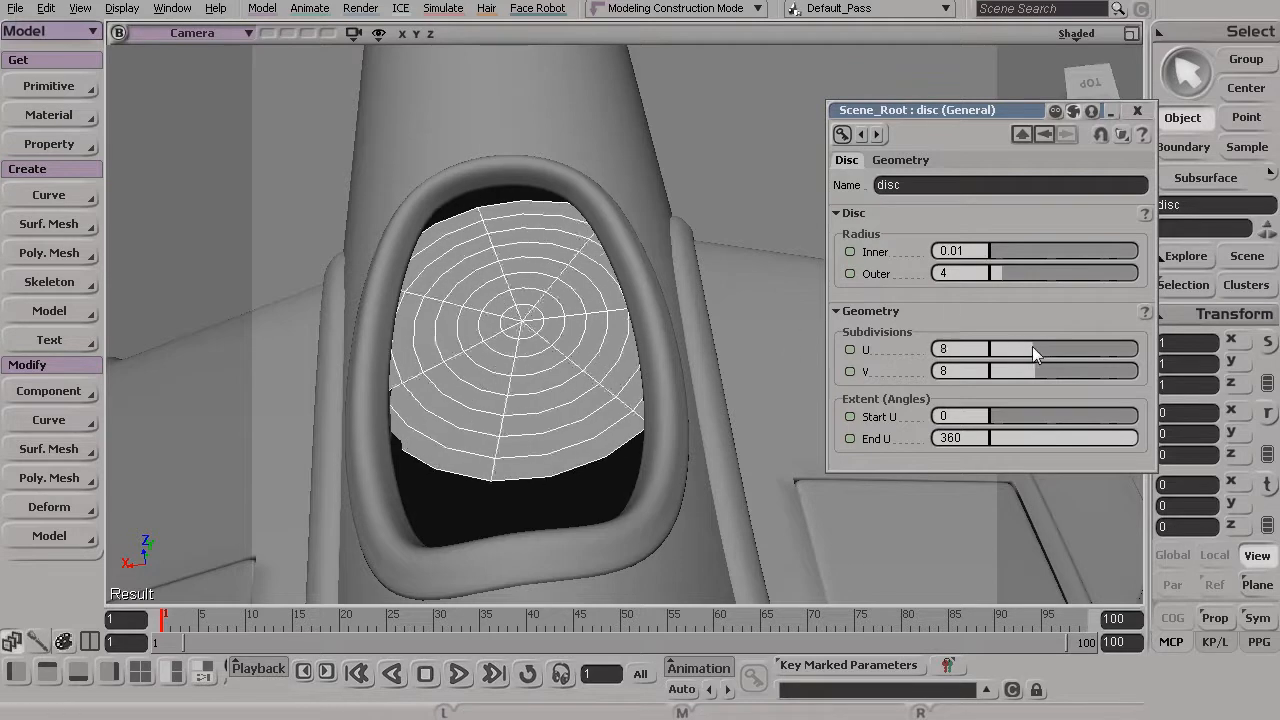
pyautogui.moveTo(1033, 370); pyautogui.dragTo(991, 377)
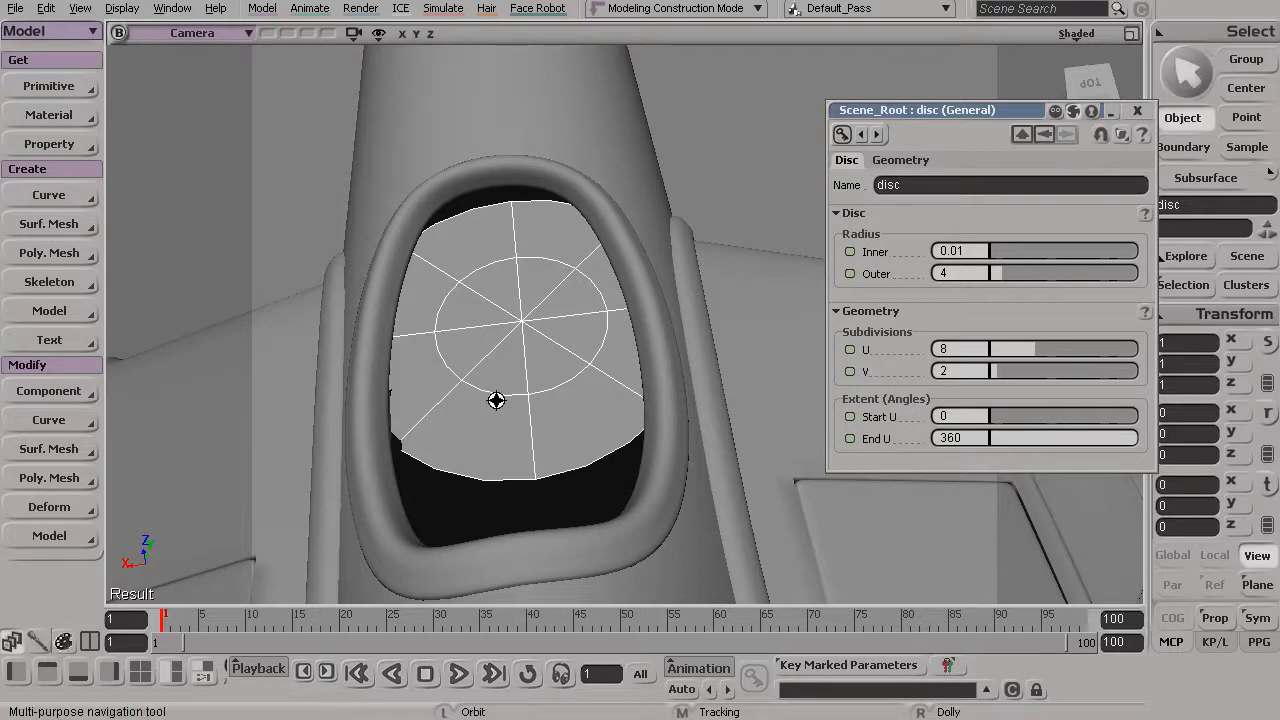
# Rotate the disc 90 degrees about its X axis so it stands upright across the fuselage, and close its properties.
pyautogui.press('s')
pyautogui.moveTo(482, 405); pyautogui.dragTo(517, 366)
pyautogui.moveTo(517, 366); pyautogui.dragTo(309, 311, button='right')
pyautogui.moveTo(309, 311); pyautogui.dragTo(506, 277)
pyautogui.moveTo(506, 277); pyautogui.dragTo(401, 394, button='right')
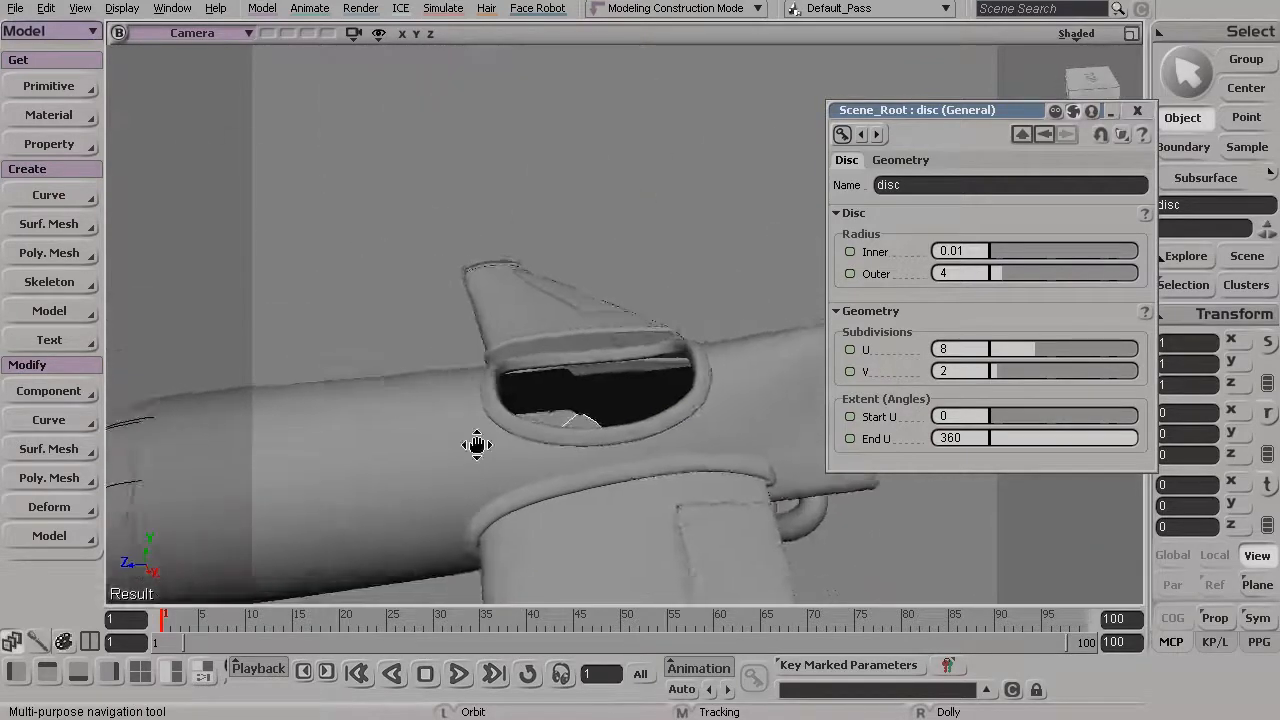
pyautogui.moveTo(401, 394); pyautogui.dragTo(546, 290, button='middle')
pyautogui.press('c')
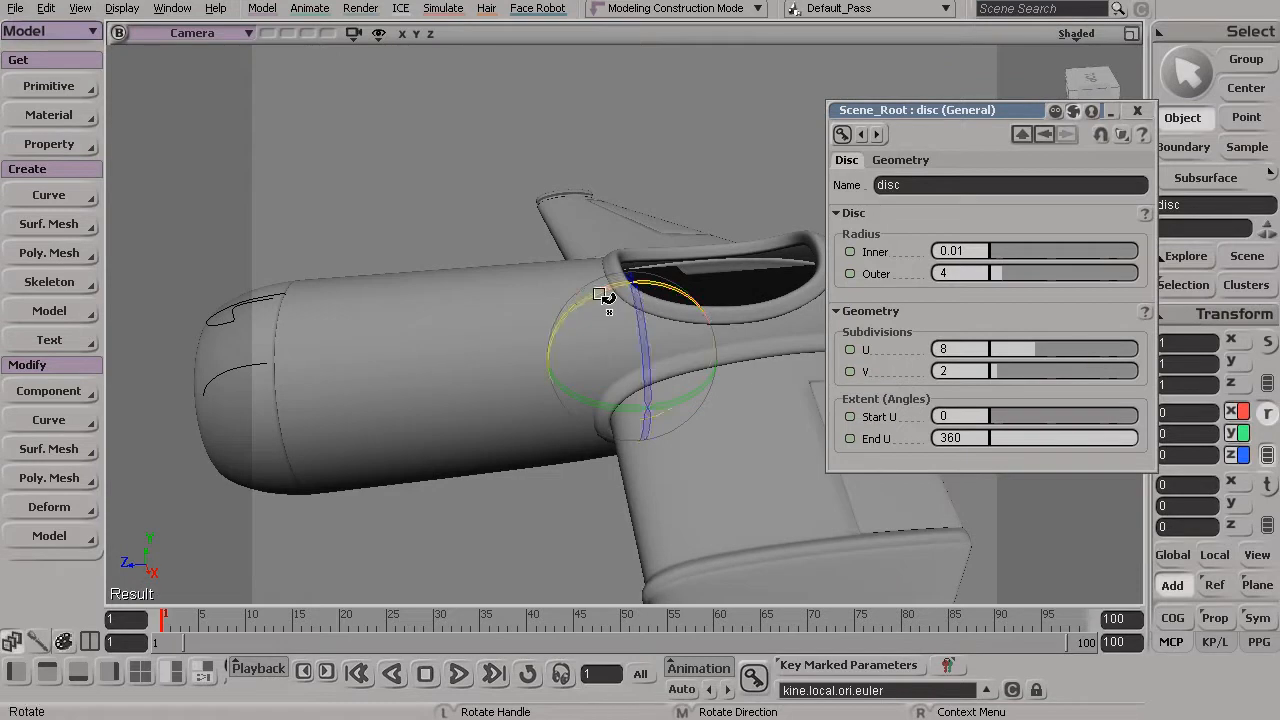
pyautogui.moveTo(586, 301); pyautogui.dragTo(559, 453)
pyautogui.click(1137, 111)
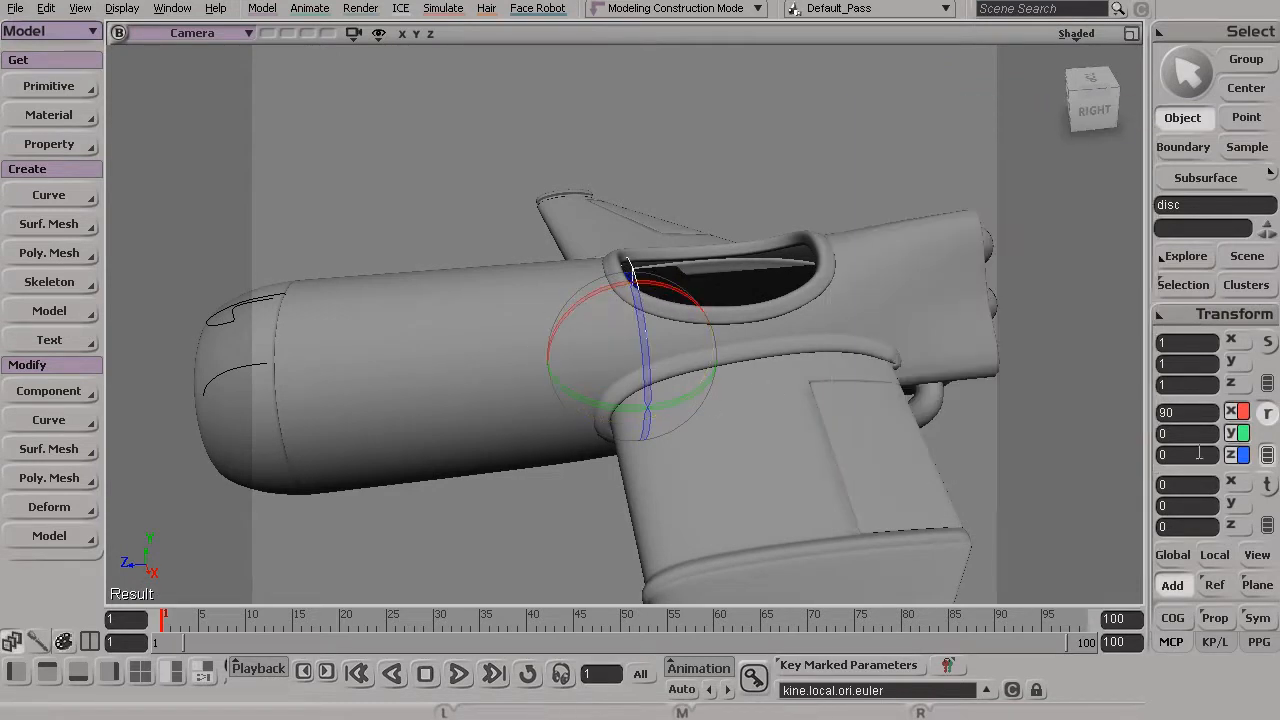
# Move the disc forward along Z to about 12.72, behind the fan blades, and scale it uniformly to about 0.96.
pyautogui.keyDown('alt'); pyautogui.moveTo(575, 362); pyautogui.dragTo(666, 314); pyautogui.keyUp('alt')
pyautogui.keyDown('alt'); pyautogui.moveTo(666, 314); pyautogui.dragTo(614, 306, button='right'); pyautogui.keyUp('alt')
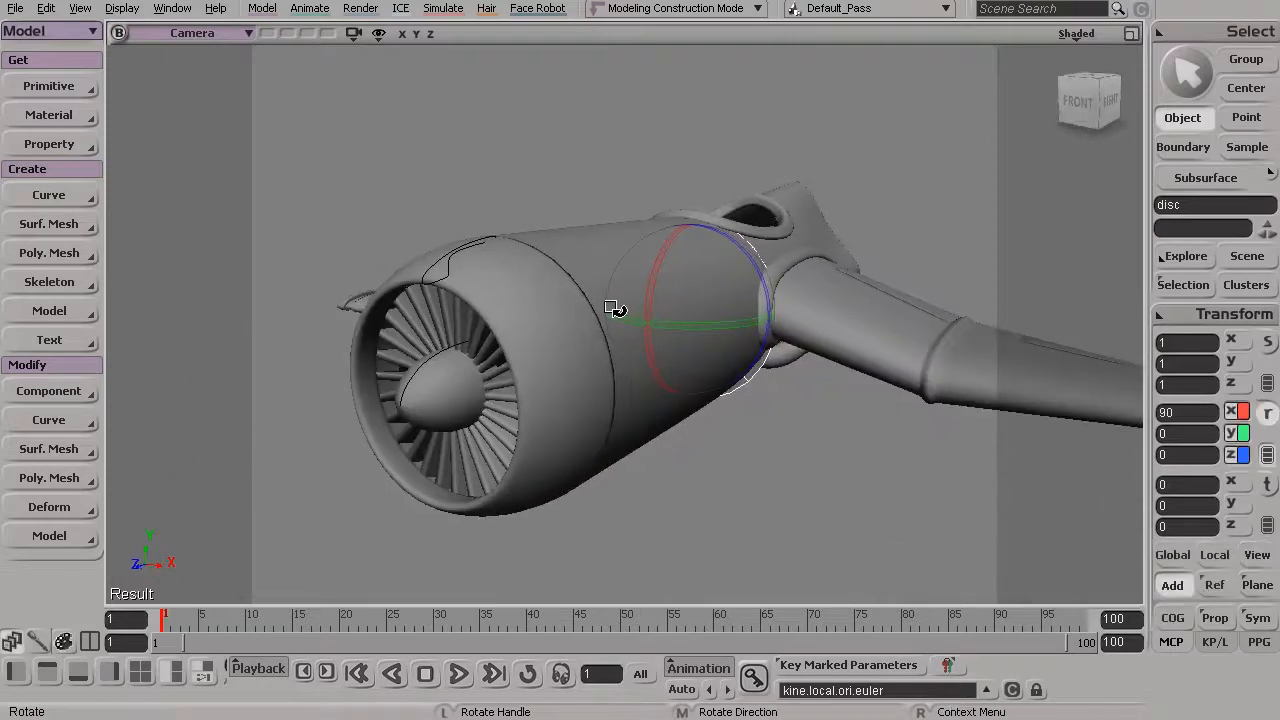
pyautogui.press('v')
pyautogui.moveTo(645, 322); pyautogui.dragTo(434, 352)
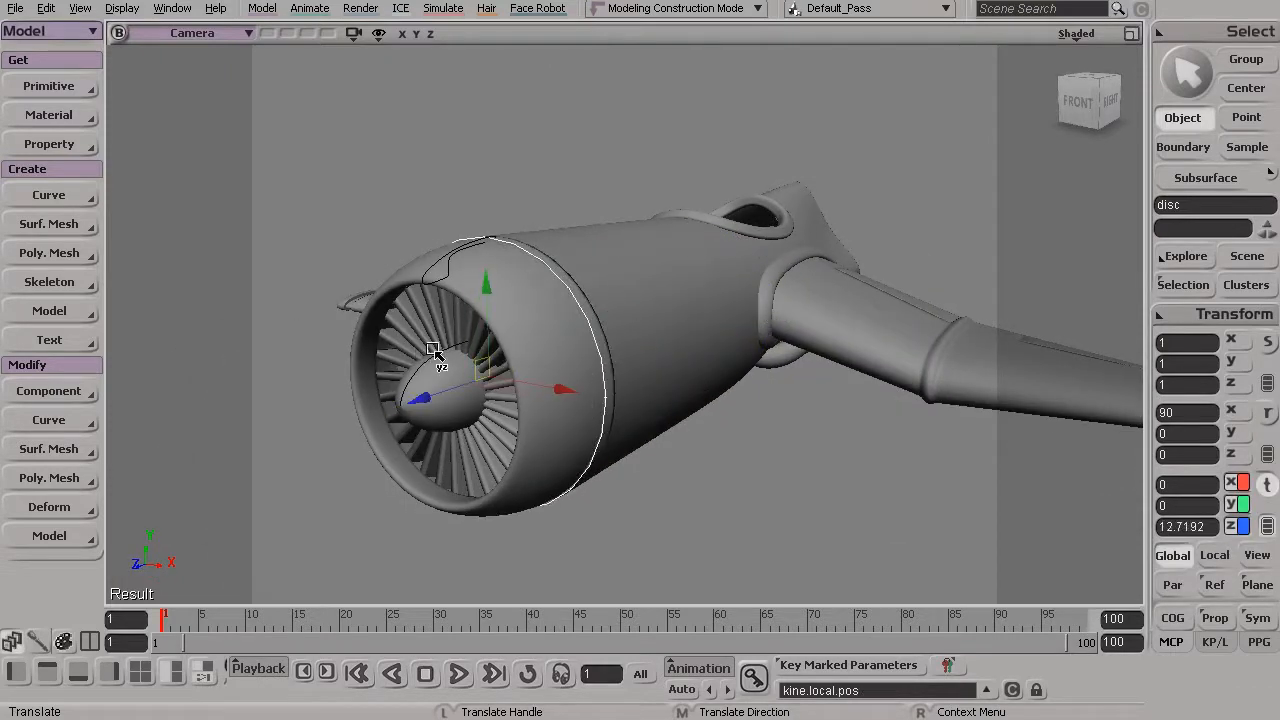
pyautogui.press('x')
pyautogui.moveTo(493, 377); pyautogui.dragTo(537, 434)
pyautogui.press('s')
pyautogui.press('v')
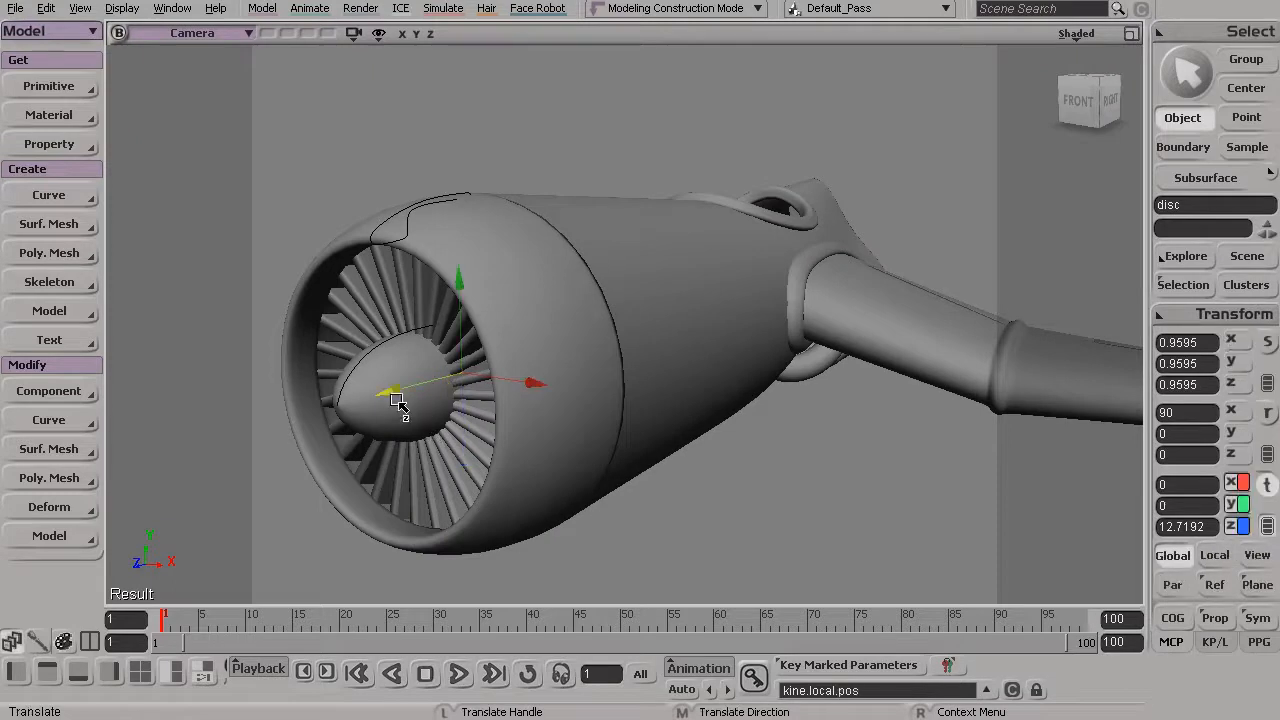
# Deselect the disc and examine the intake, fan blades and nose cone from the front and from several angles.
pyautogui.press('space')
pyautogui.click(731, 551)
pyautogui.press('s')
pyautogui.moveTo(684, 530); pyautogui.dragTo(702, 500)
pyautogui.press('space')
pyautogui.press('s')
pyautogui.moveTo(774, 290); pyautogui.dragTo(803, 353)
pyautogui.press('s')
pyautogui.moveTo(659, 333); pyautogui.dragTo(514, 292)
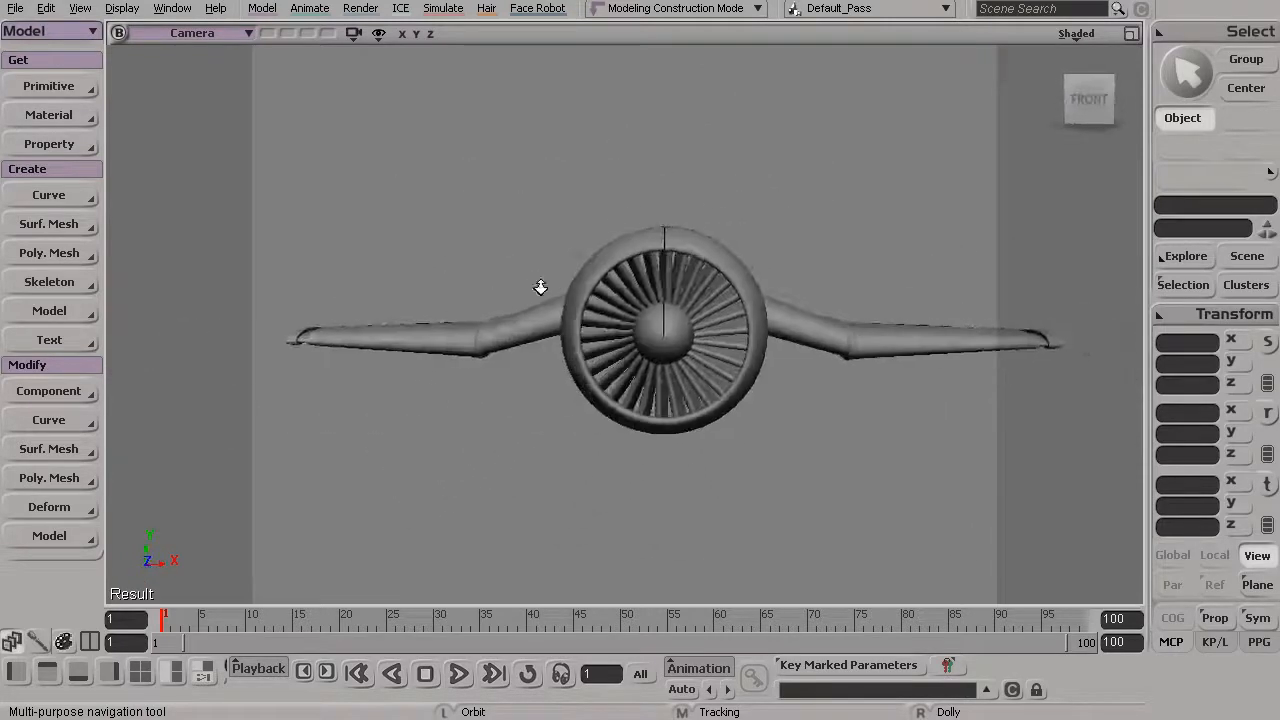
pyautogui.moveTo(649, 368); pyautogui.dragTo(777, 369)
pyautogui.press('s')
pyautogui.moveTo(777, 369); pyautogui.dragTo(820, 389, button='right')
# Select the original unrotated blade directly above the nose cone in the fan.
pyautogui.click(829, 303)
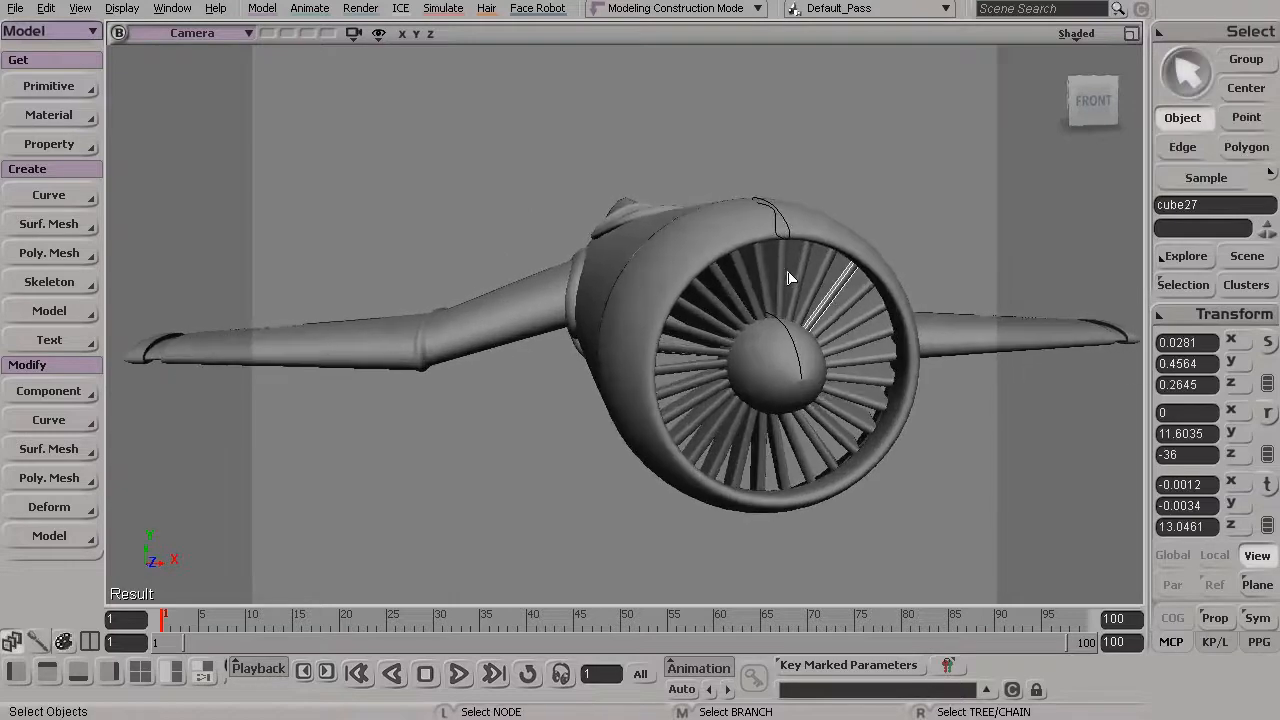
pyautogui.press('s')
pyautogui.moveTo(752, 325); pyautogui.dragTo(720, 311)
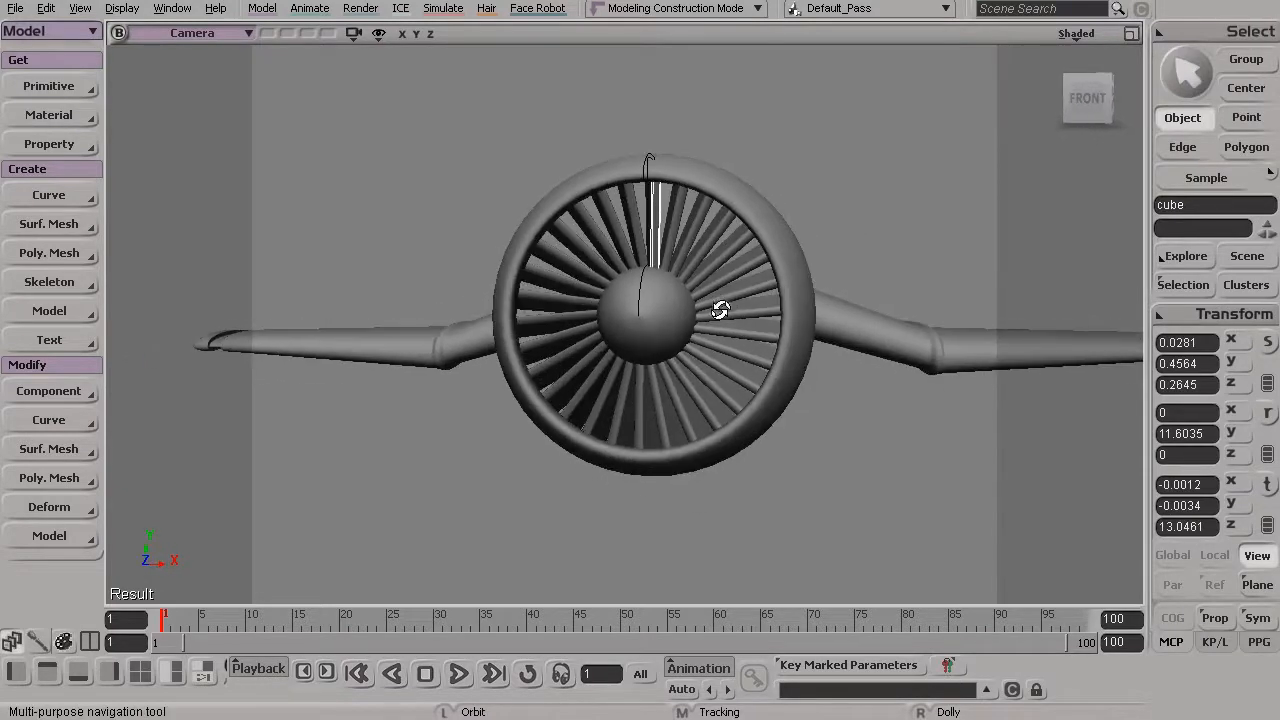